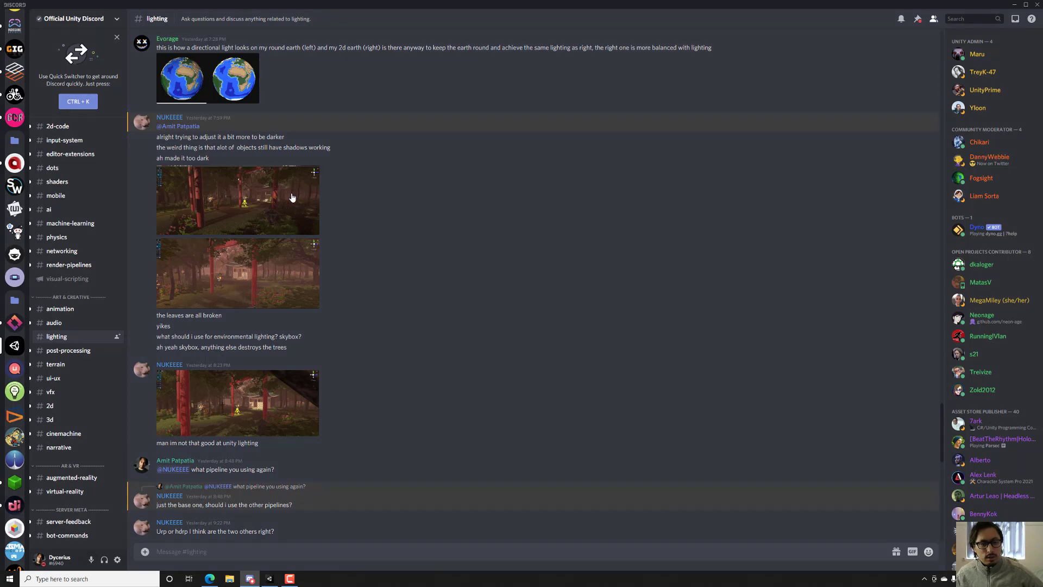
# View the darker forest lighting screenshot in the Discord lighting channel at full size and switch to the Unity editor
pyautogui.click(292, 198)
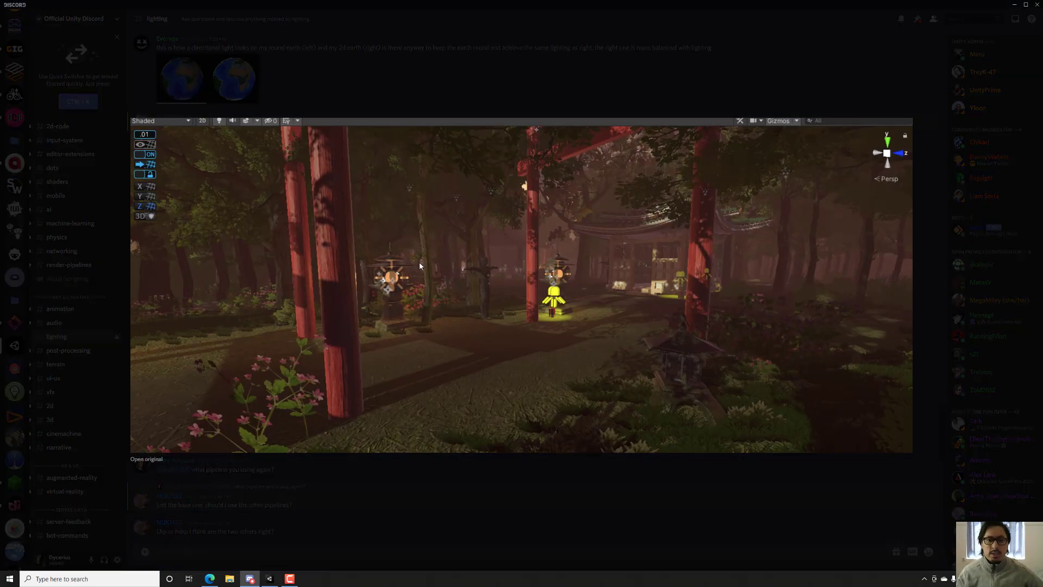
pyautogui.click(461, 481)
pyautogui.click(269, 578)
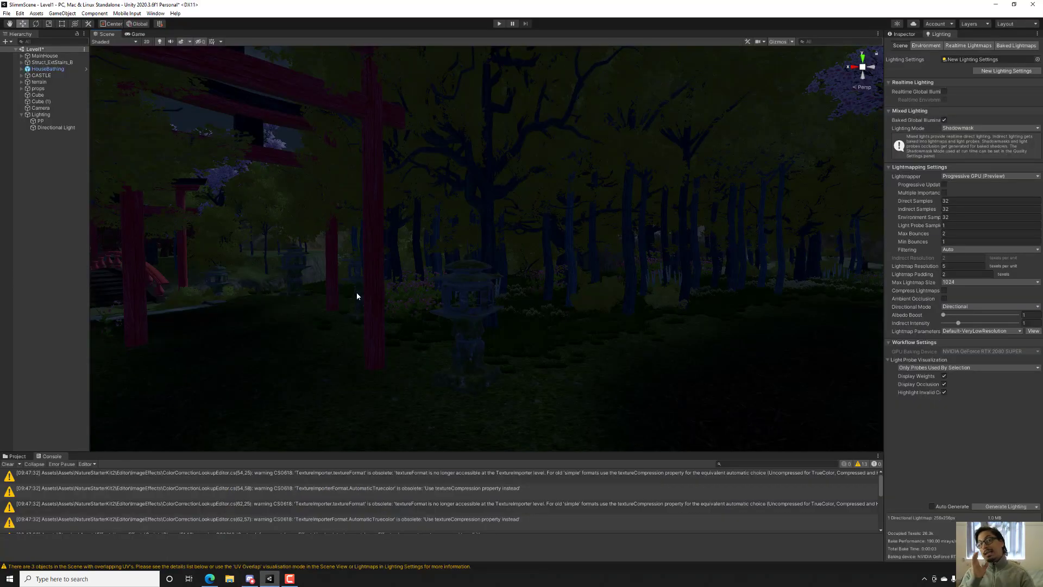
# Examine how the Directional Light and PP objects light the forest path, torii gates and pavilion in the scene
pyautogui.click(57, 127)
pyautogui.moveTo(414, 163); pyautogui.dragTo(260, 217, button='right')
pyautogui.press('w')
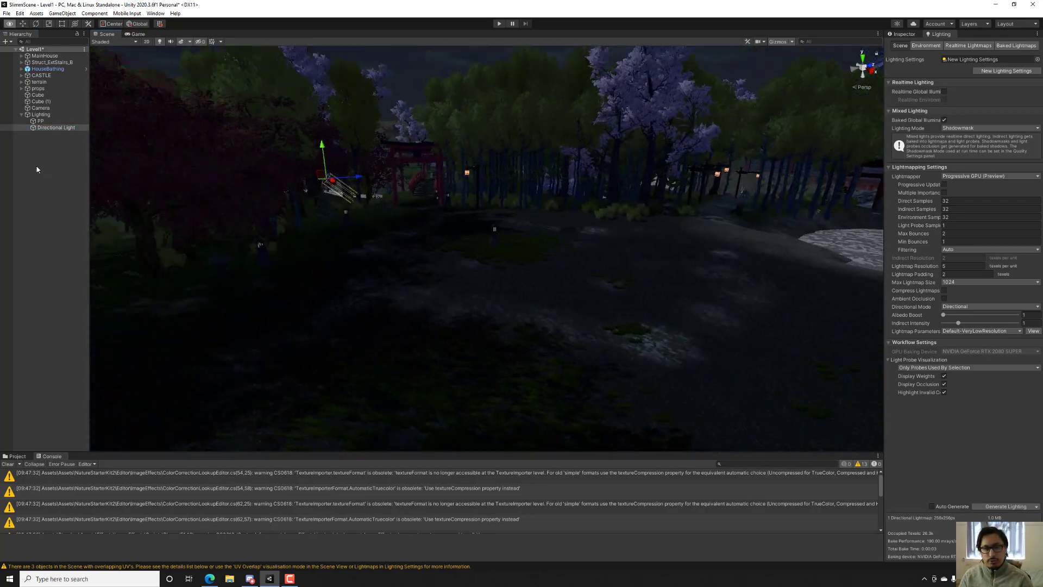
pyautogui.press('w')
pyautogui.moveTo(37, 169); pyautogui.dragTo(30, 156, button='right')
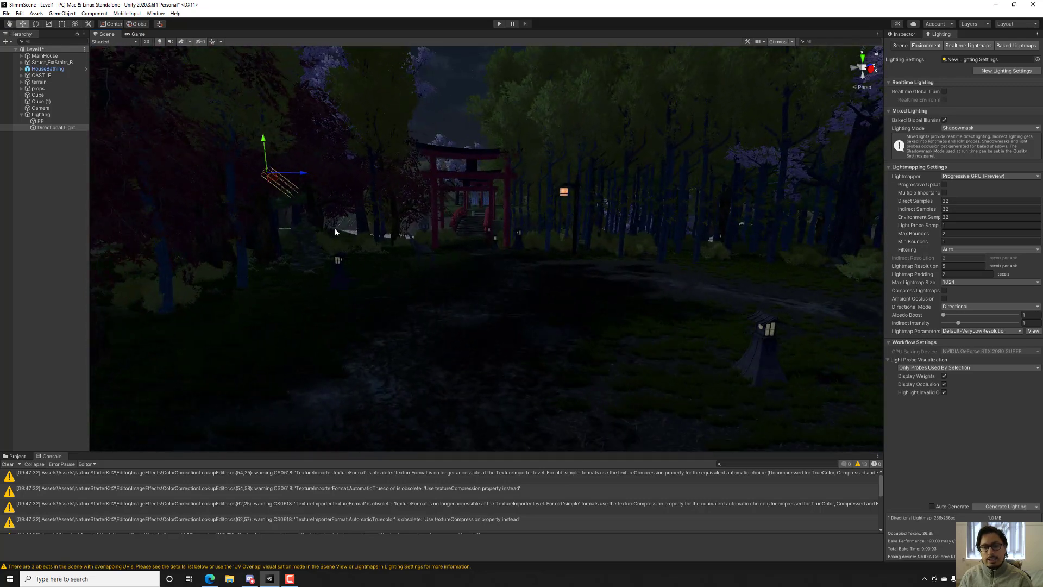
pyautogui.moveTo(335, 232); pyautogui.dragTo(88, 135, button='right')
pyautogui.press('w')
pyautogui.press('w')
pyautogui.press('w')
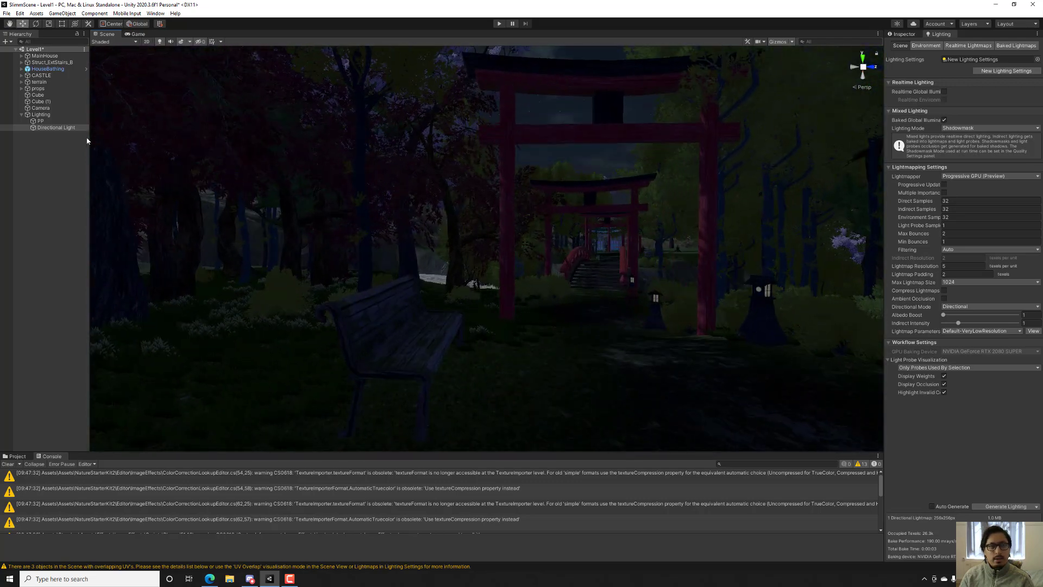
pyautogui.click(68, 122)
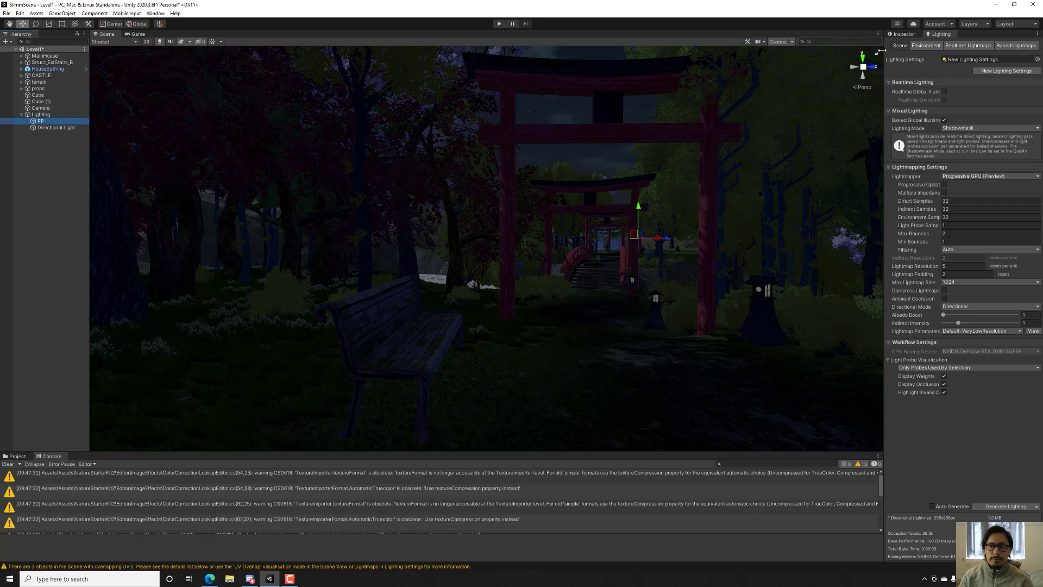
pyautogui.press('w')
pyautogui.moveTo(618, 232); pyautogui.dragTo(499, 319, button='right')
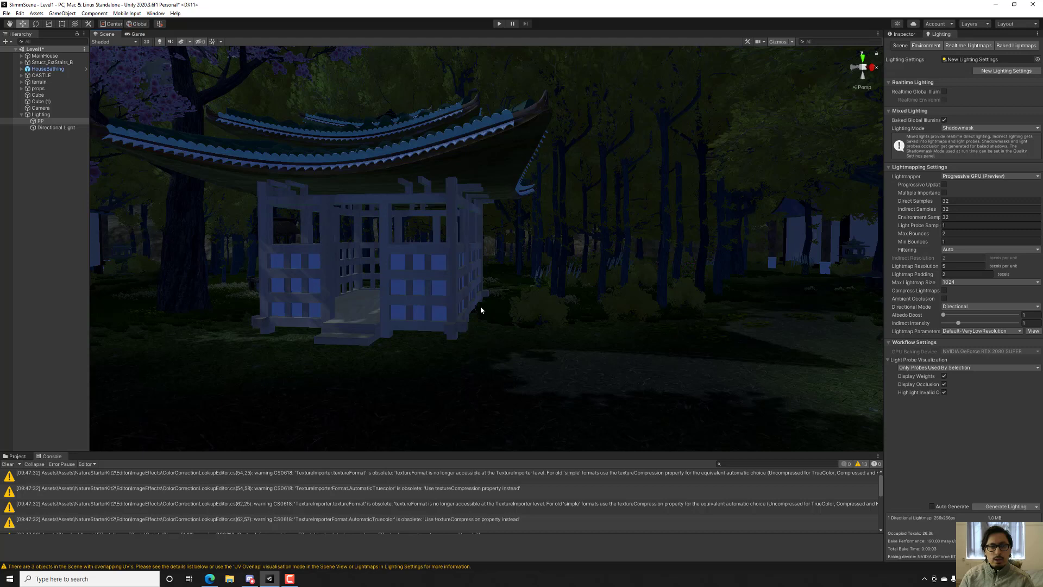
# Mark the props parent object as static and apply the static flags to all its children
pyautogui.click(425, 161)
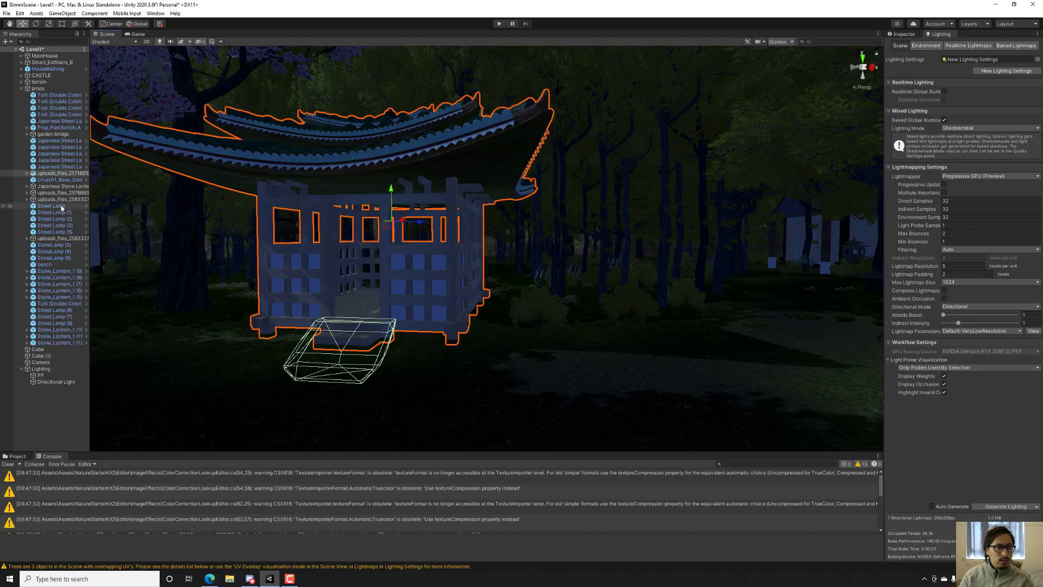
pyautogui.click(38, 88)
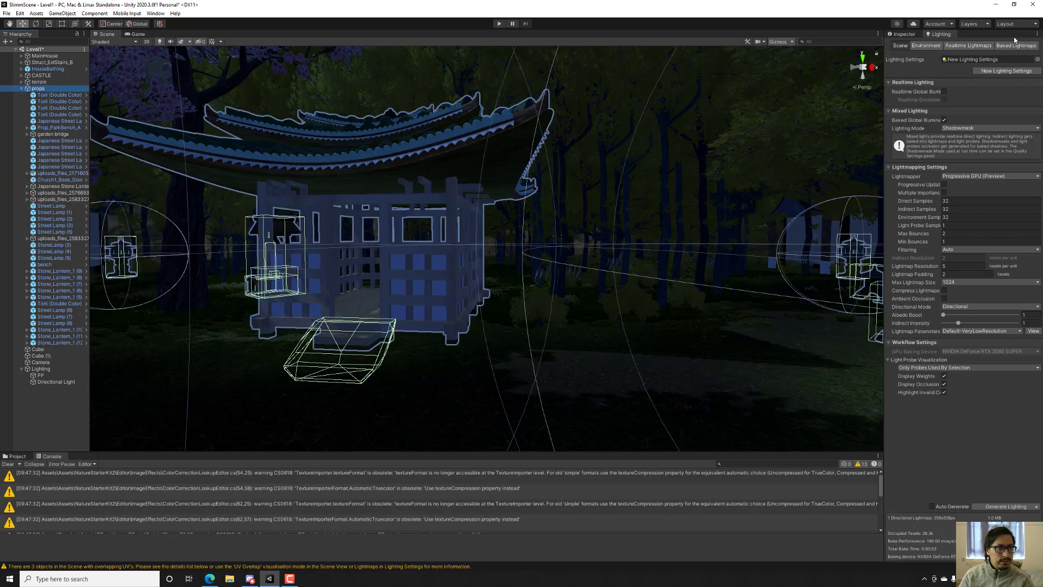
pyautogui.click(901, 34)
pyautogui.click(1026, 46)
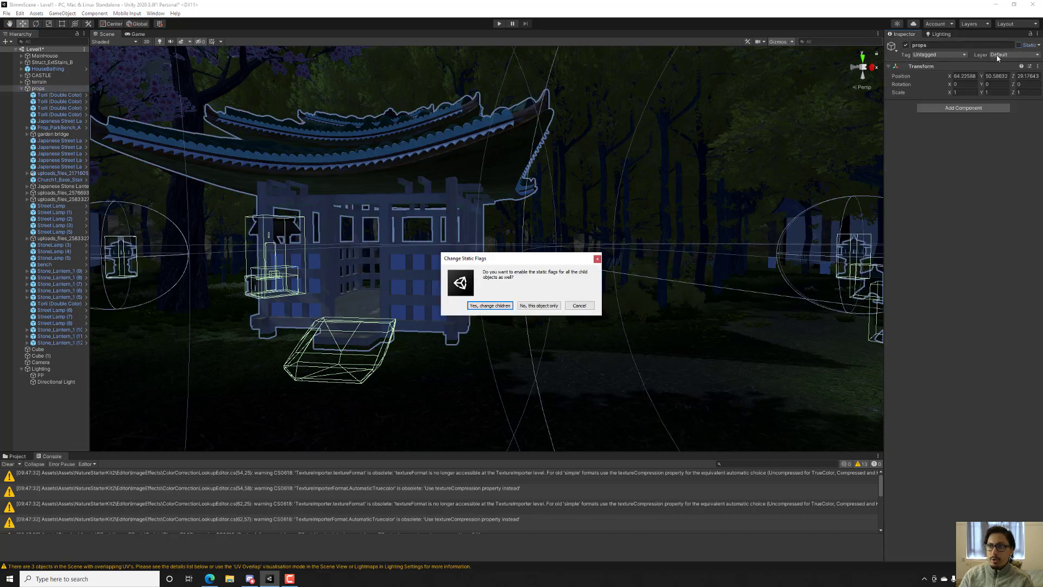
pyautogui.click(491, 305)
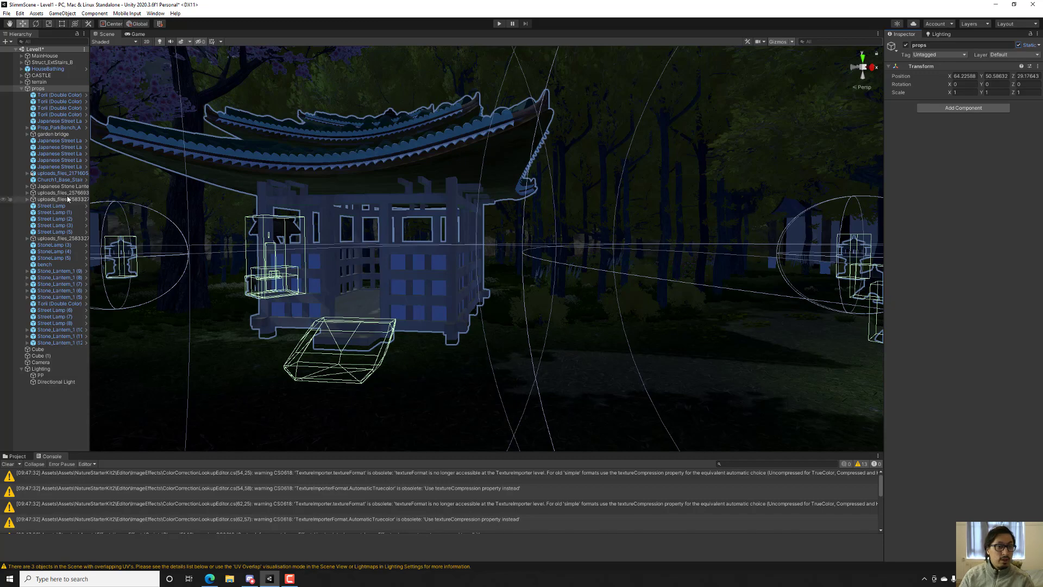
# Check the terrain and garden bridge, and mark the CASTLE object and all its children as static
pyautogui.click(725, 321)
pyautogui.moveTo(615, 321); pyautogui.dragTo(764, 293, button='right')
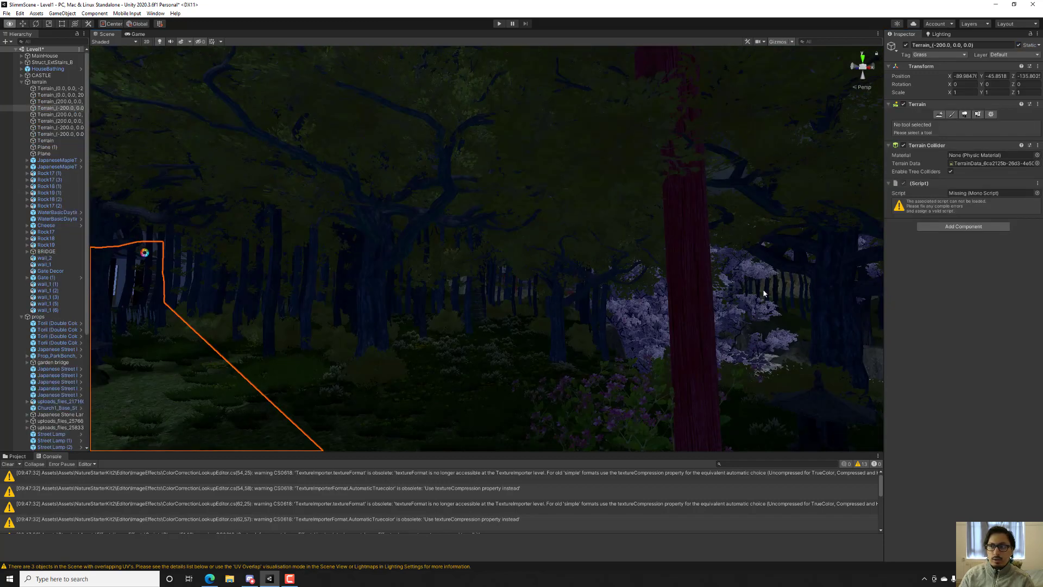
pyautogui.moveTo(598, 304); pyautogui.dragTo(695, 321, button='right')
pyautogui.press('w')
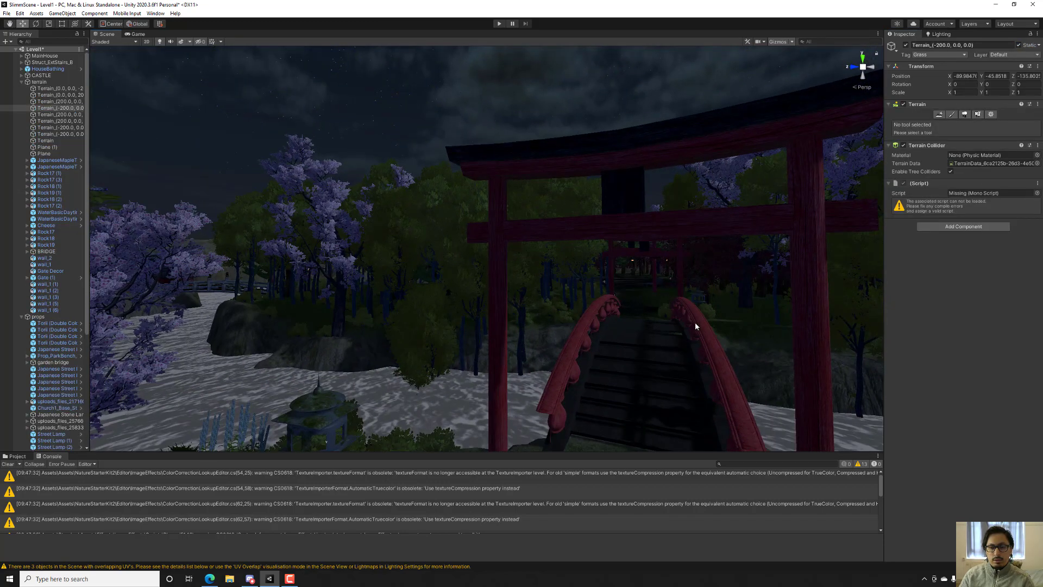
pyautogui.click(695, 321)
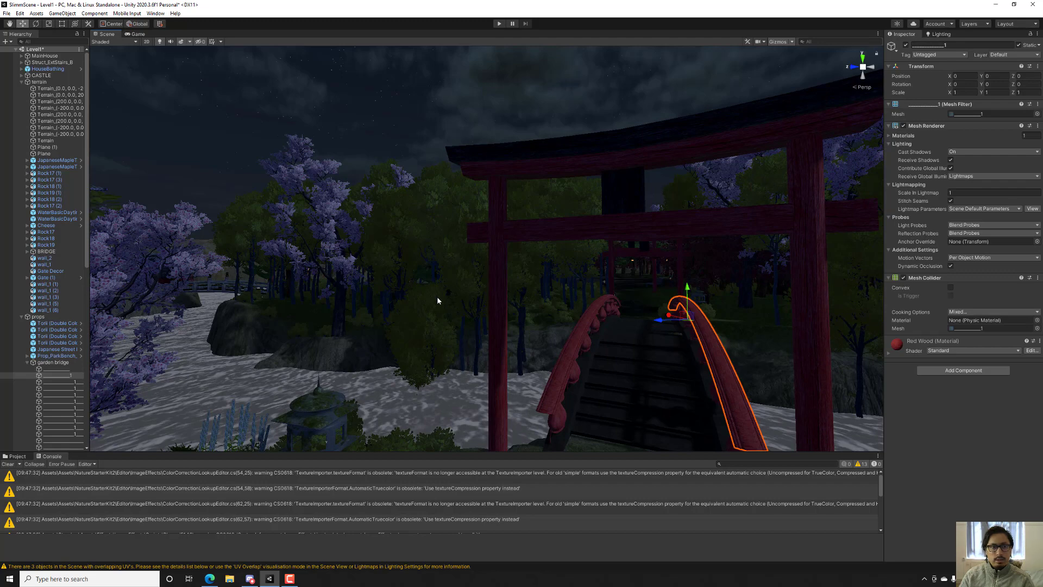
pyautogui.moveTo(449, 298); pyautogui.dragTo(387, 240, button='right')
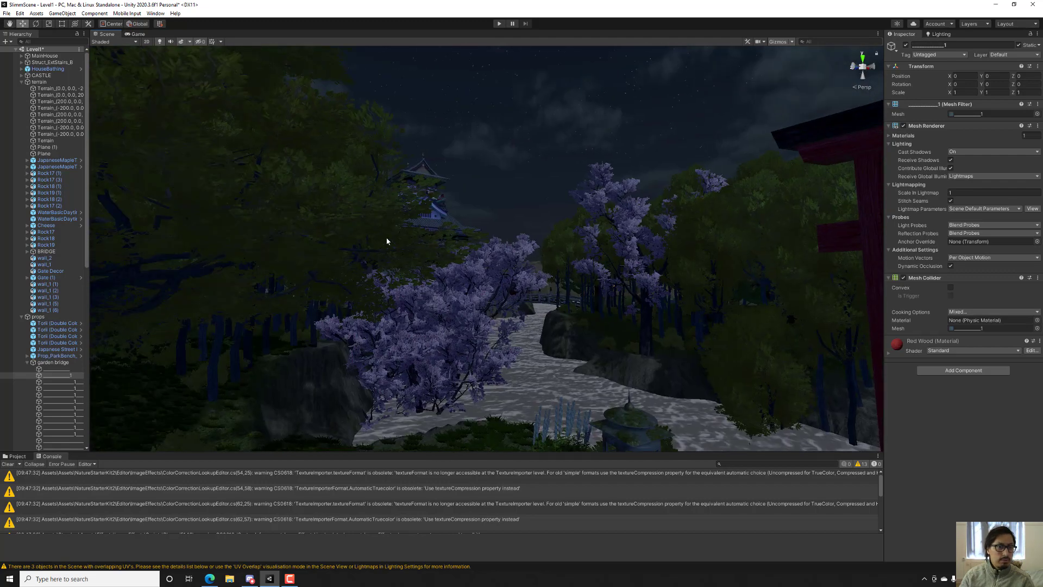
pyautogui.click(416, 172)
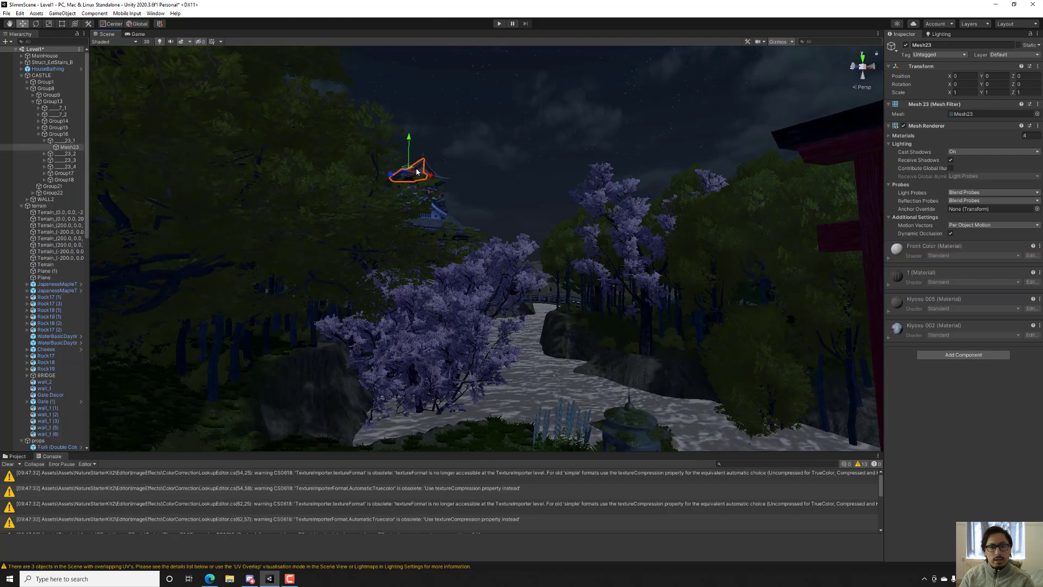
pyautogui.click(42, 75)
pyautogui.click(1019, 45)
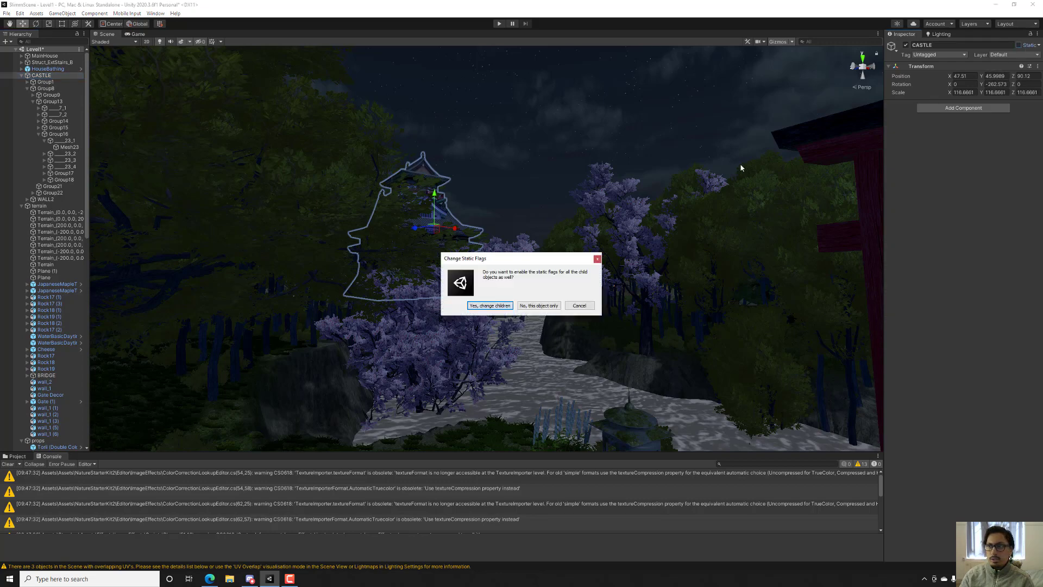
pyautogui.click(490, 305)
# Inspect the park bench's settings and the surrounding forest props for their static state
pyautogui.moveTo(491, 305); pyautogui.dragTo(589, 374, button='right')
pyautogui.press('w')
pyautogui.click(600, 395)
pyautogui.press('w')
pyautogui.moveTo(490, 305); pyautogui.dragTo(500, 303, button='right')
pyautogui.click(504, 405)
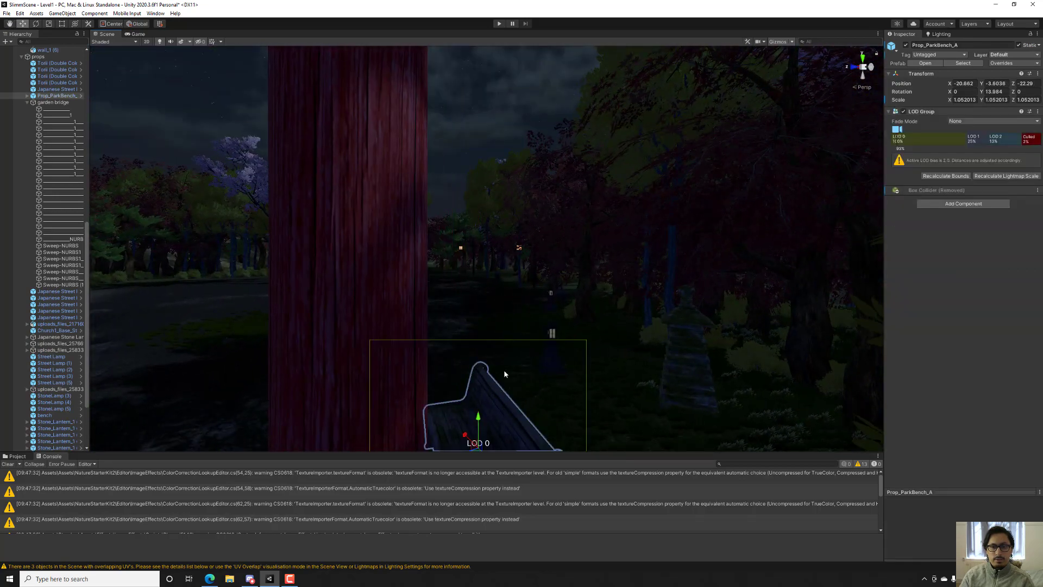
pyautogui.press('s')
pyautogui.moveTo(503, 369); pyautogui.dragTo(472, 296, button='right')
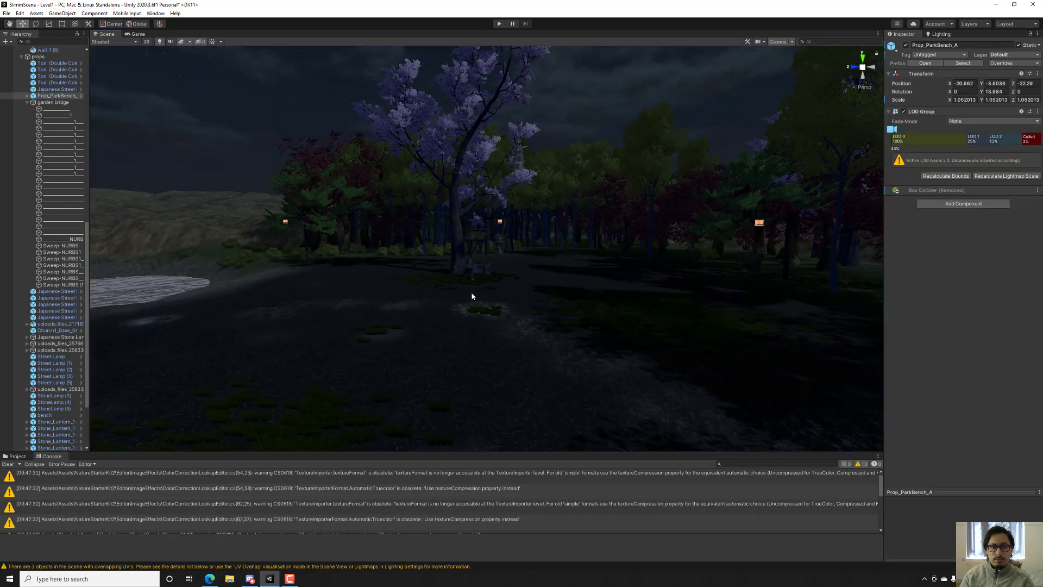
# Collapse the garden bridge, CASTLE, terrain and props groups in the scene hierarchy
pyautogui.click(27, 102)
pyautogui.scroll(10, 20, 97)
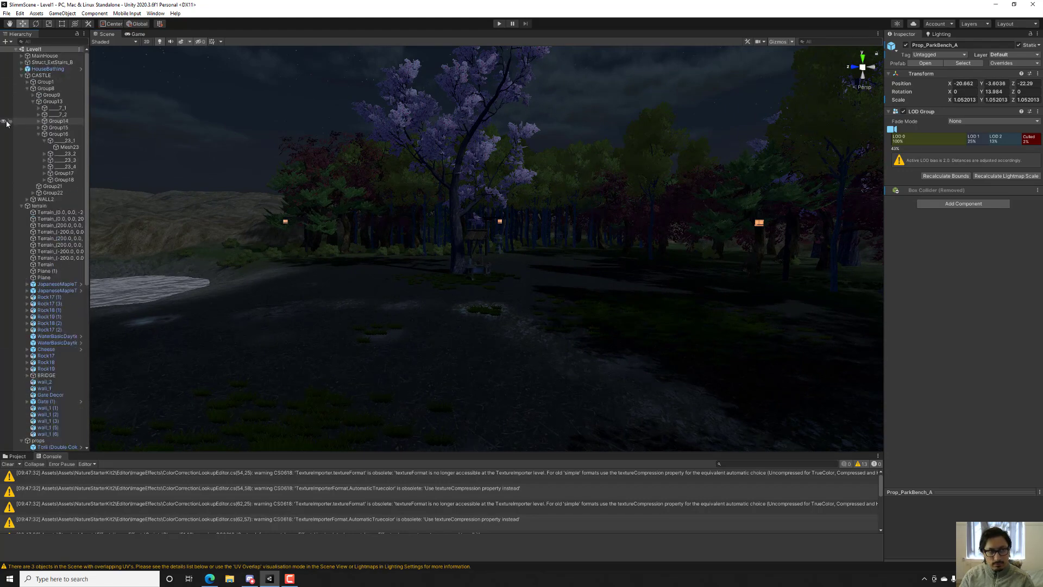
pyautogui.click(21, 75)
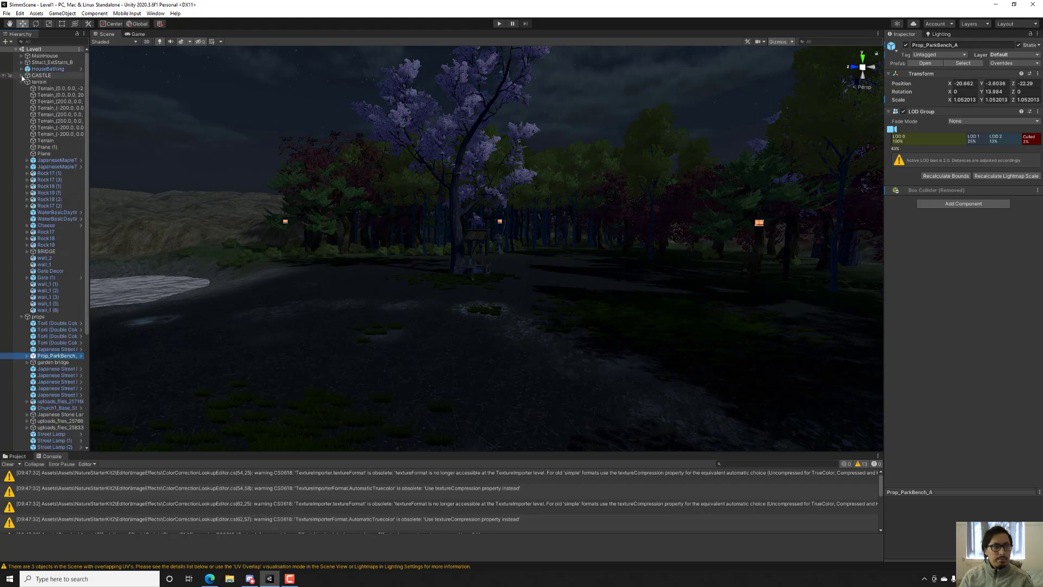
pyautogui.click(22, 82)
pyautogui.click(22, 88)
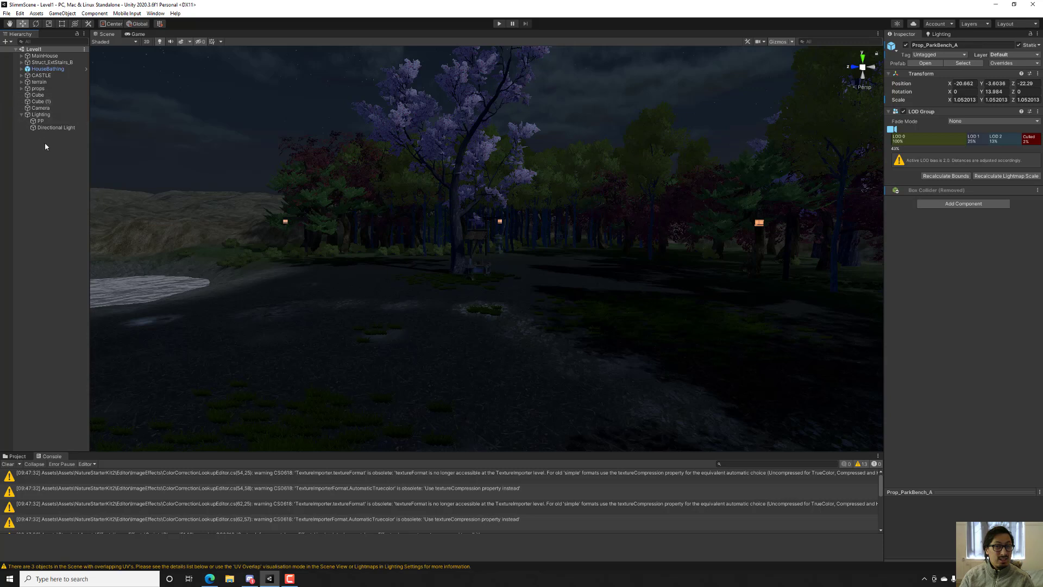
# Add a Light Probe Group under the Lighting object and align it with the scene view among the trees
pyautogui.rightClick(45, 115)
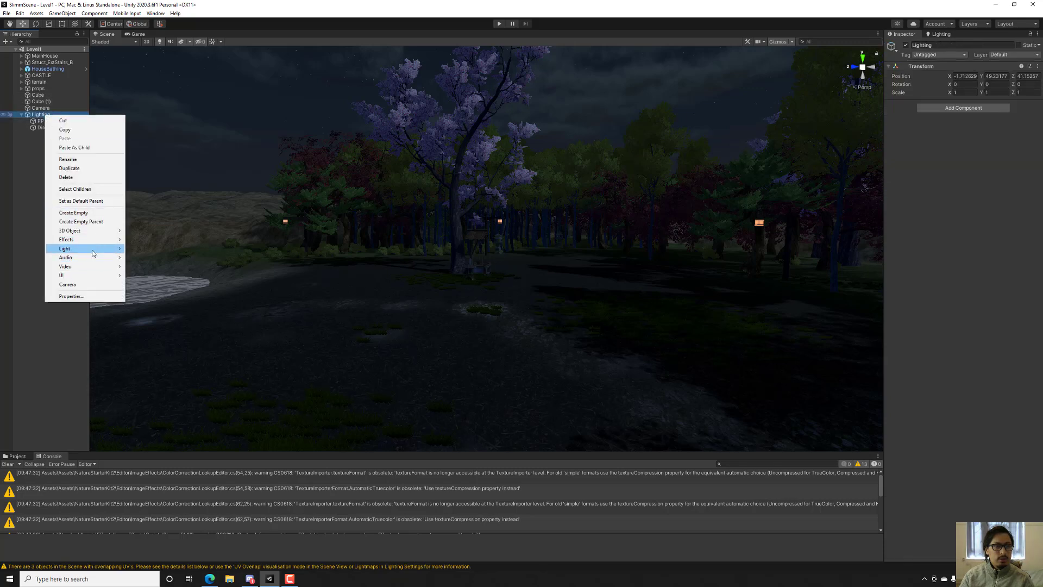
pyautogui.moveTo(93, 250)
pyautogui.click(166, 293)
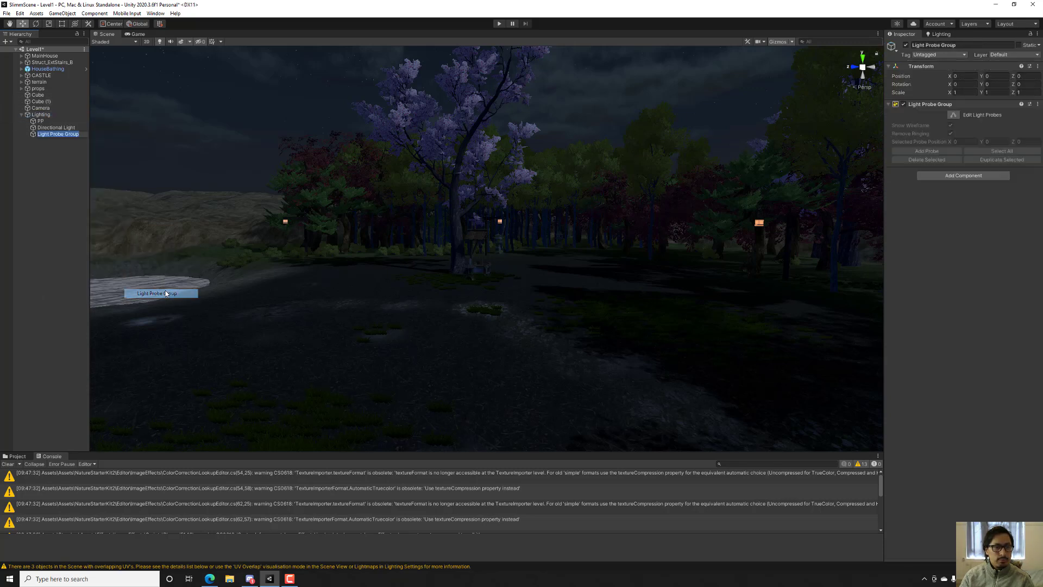
pyautogui.click(953, 114)
pyautogui.keyDown('alt'); pyautogui.moveTo(550, 171); pyautogui.dragTo(508, 196); pyautogui.keyUp('alt')
pyautogui.moveTo(508, 196); pyautogui.dragTo(634, 140, button='right')
pyautogui.press('w')
pyautogui.hotkey('ctrl', 'shift', 'f')
pyautogui.press('s')
pyautogui.press('w')
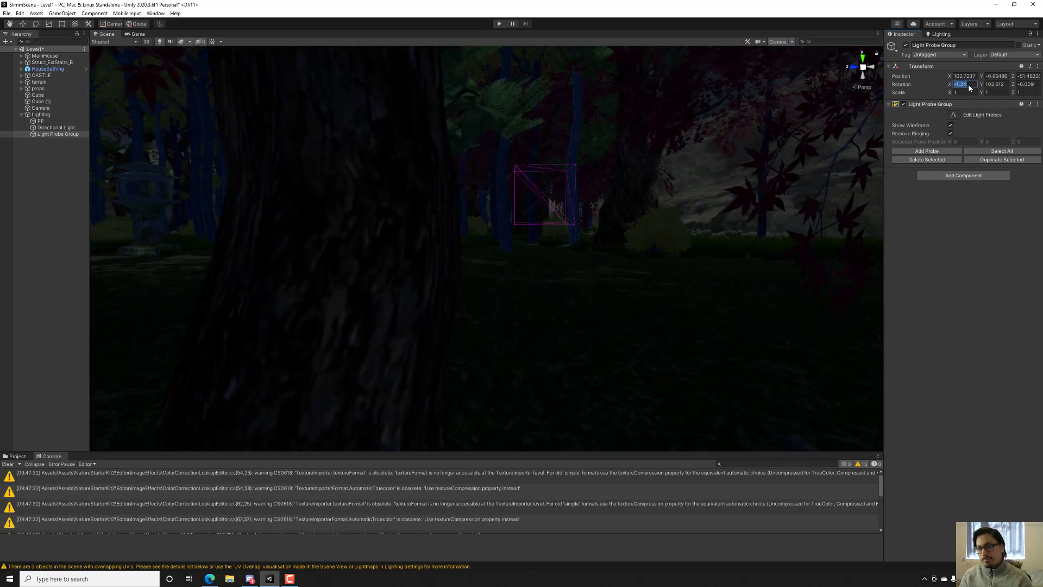
# Reset the Light Probe Group's rotation to 0
pyautogui.write('0')
pyautogui.press('Tab')
pyautogui.write('0')
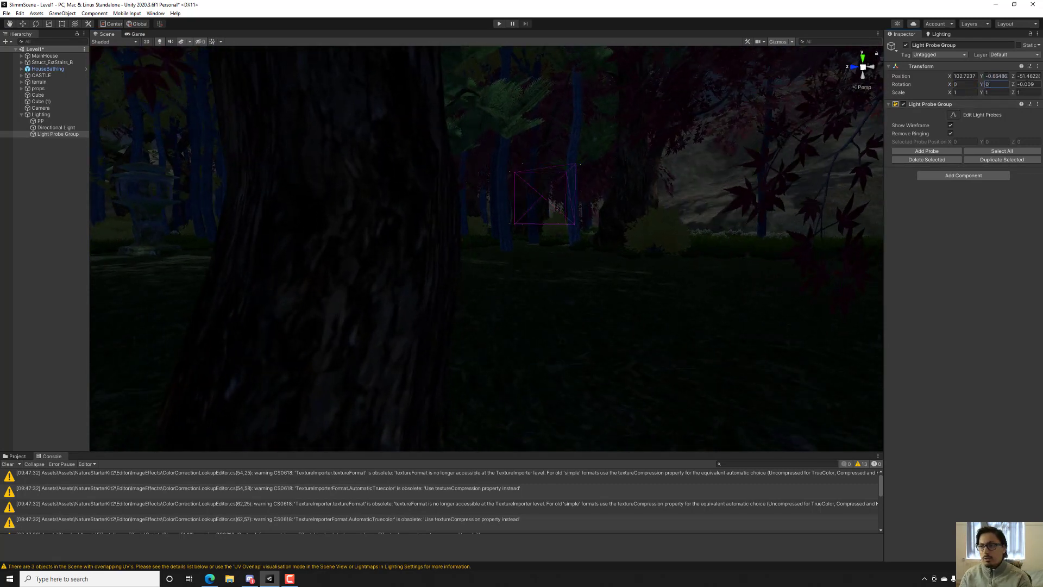
# Lower the Light Probe Group toward the forest floor to a Y position of about -1.37
pyautogui.moveTo(477, 234); pyautogui.dragTo(483, 218, button='right')
pyautogui.press('w')
pyautogui.press('w')
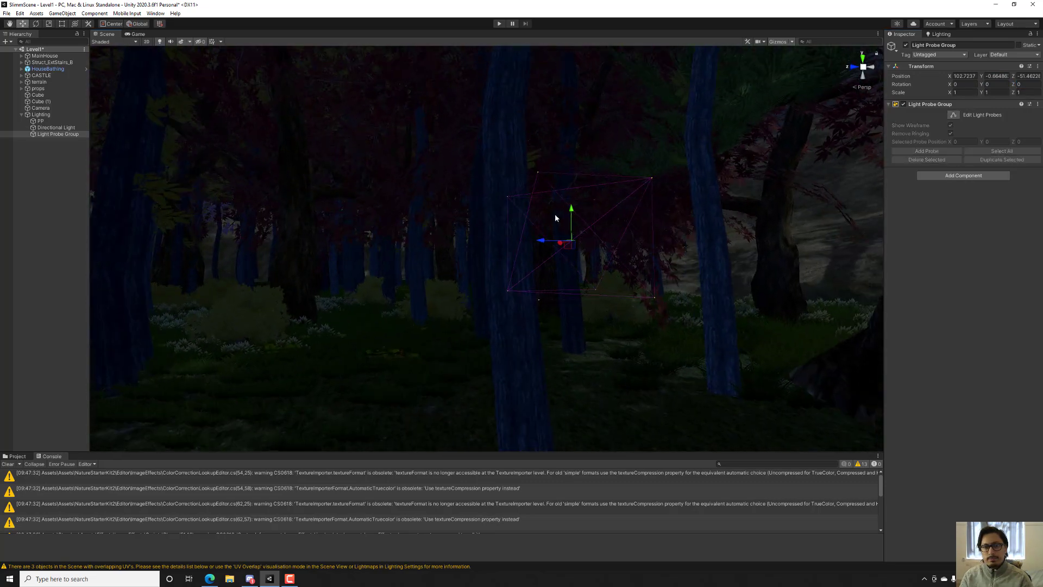
pyautogui.moveTo(571, 211); pyautogui.dragTo(575, 249)
pyautogui.moveTo(484, 216); pyautogui.dragTo(576, 178, button='right')
# Enable light probe editing, select the group's probes and duplicate them sideways along the X axis
pyautogui.click(954, 116)
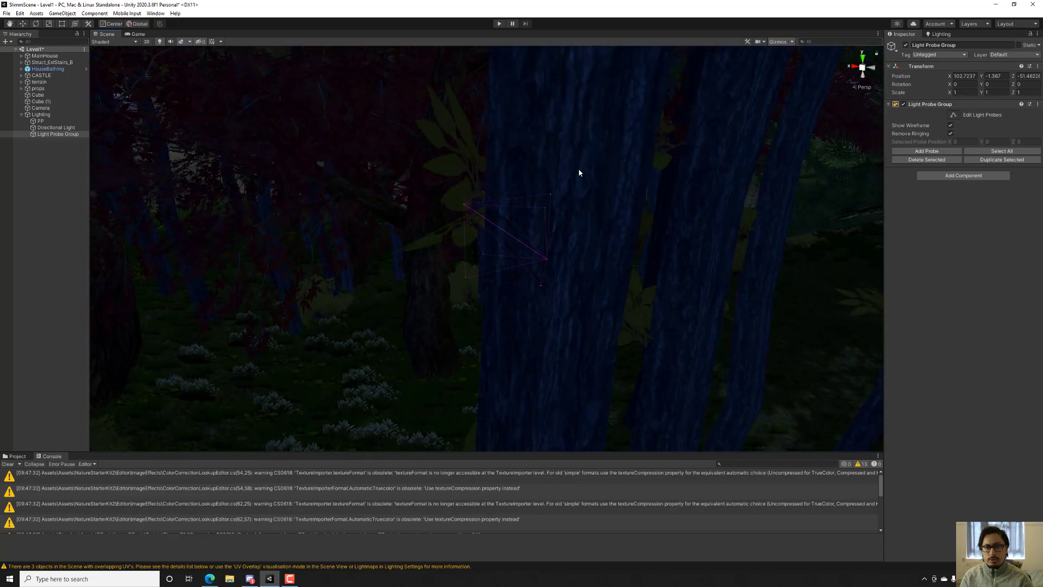
pyautogui.moveTo(579, 170); pyautogui.dragTo(437, 326)
pyautogui.moveTo(453, 311); pyautogui.dragTo(519, 279, button='right')
pyautogui.hotkey('ctrl', 'd')
pyautogui.moveTo(519, 257); pyautogui.dragTo(369, 264)
pyautogui.moveTo(462, 291); pyautogui.dragTo(462, 290, button='right')
pyautogui.press('a')
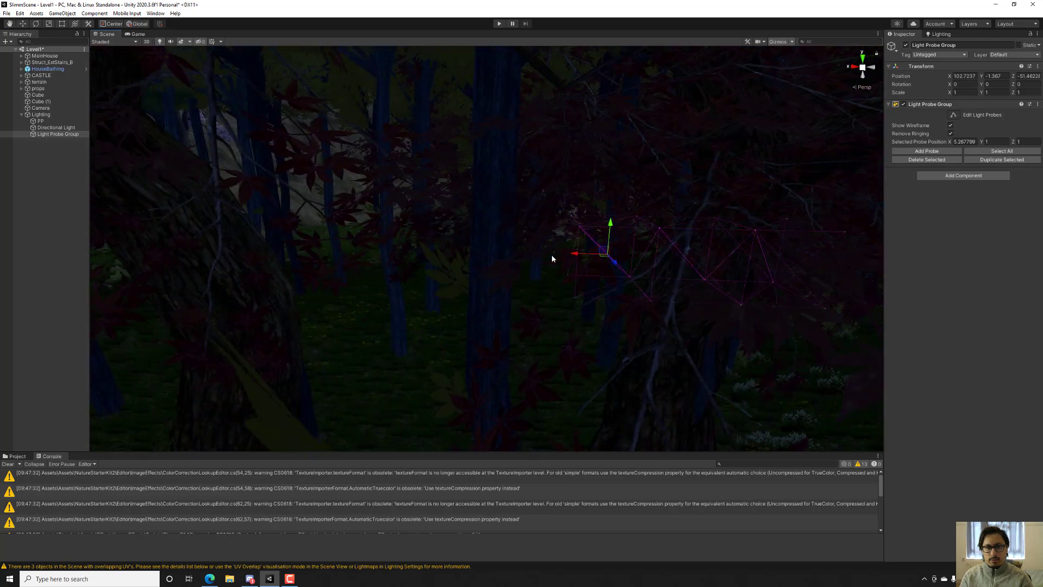
# Extend the row of light probes by repeatedly duplicating the selected probes along X to a probe position of about 23.3
pyautogui.moveTo(574, 252); pyautogui.dragTo(445, 255)
pyautogui.moveTo(445, 261); pyautogui.dragTo(449, 263, button='right')
pyautogui.press('a')
pyautogui.hotkey('ctrl', 'd')
pyautogui.moveTo(559, 252); pyautogui.dragTo(444, 263)
pyautogui.moveTo(445, 265); pyautogui.dragTo(447, 266, button='right')
pyautogui.press('a')
pyautogui.hotkey('ctrl', 'd')
pyautogui.moveTo(570, 244); pyautogui.dragTo(451, 272)
pyautogui.press('a')
pyautogui.moveTo(451, 273); pyautogui.dragTo(507, 248, button='right')
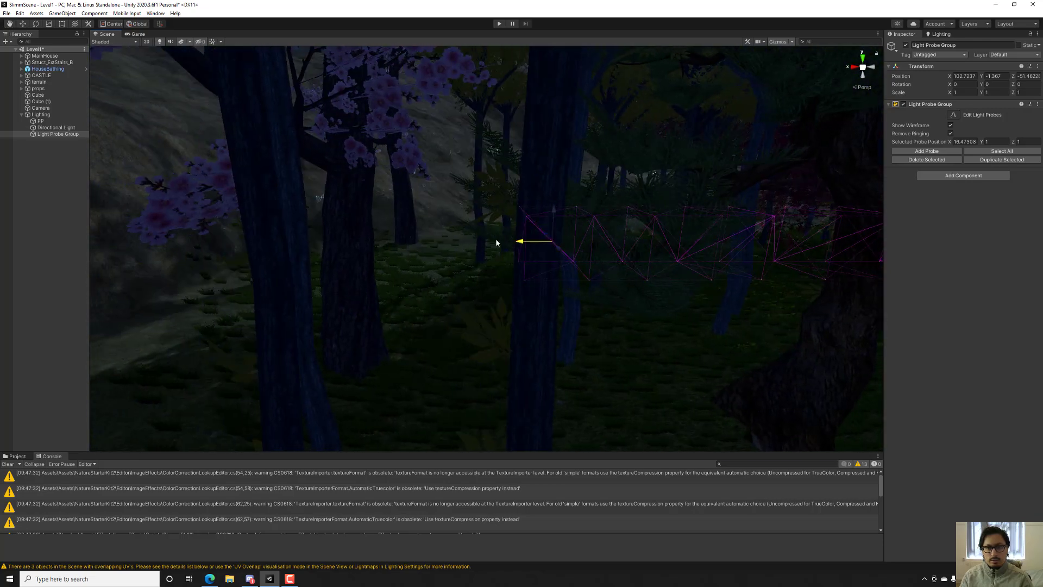
pyautogui.moveTo(496, 243); pyautogui.dragTo(417, 263)
pyautogui.press('a')
pyautogui.moveTo(418, 263); pyautogui.dragTo(422, 265, button='right')
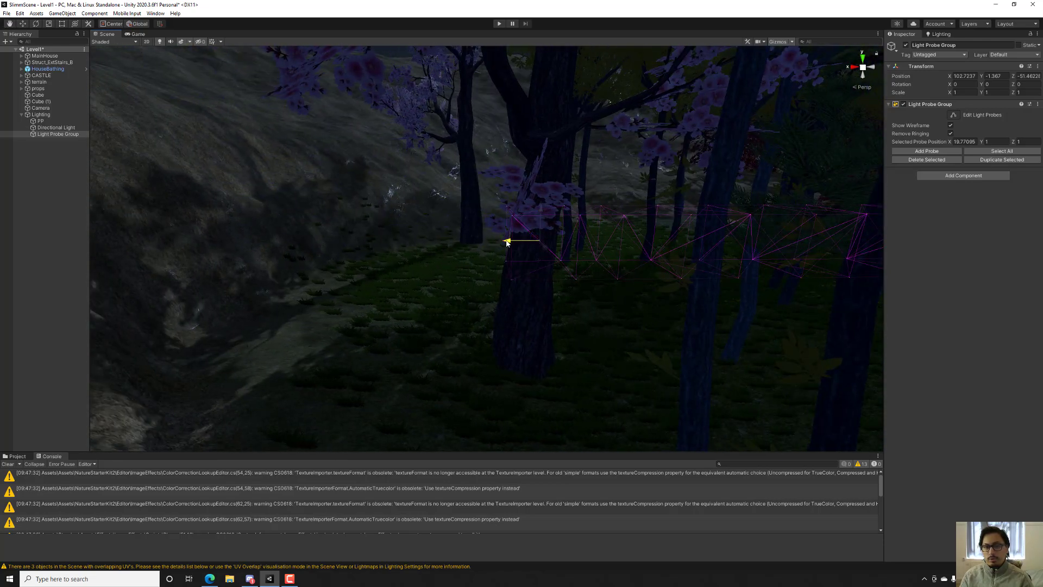
pyautogui.moveTo(507, 242); pyautogui.dragTo(401, 242)
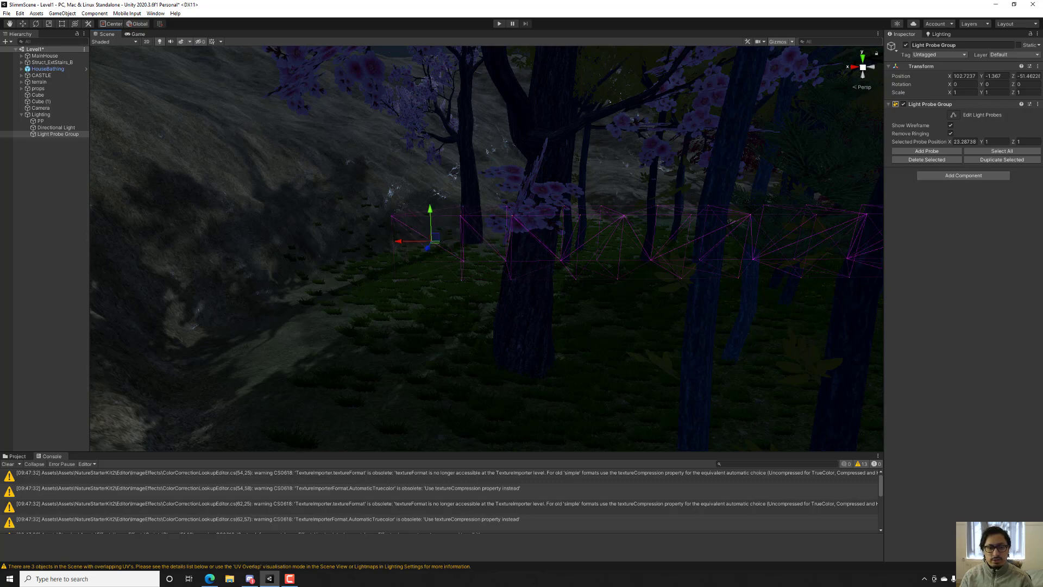
pyautogui.click(298, 579)
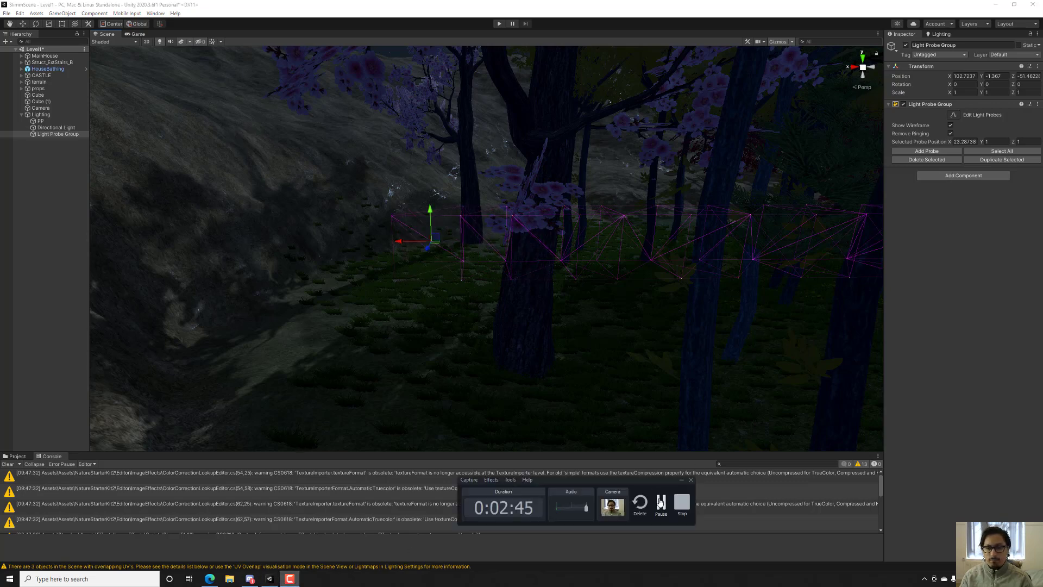
pyautogui.click(660, 503)
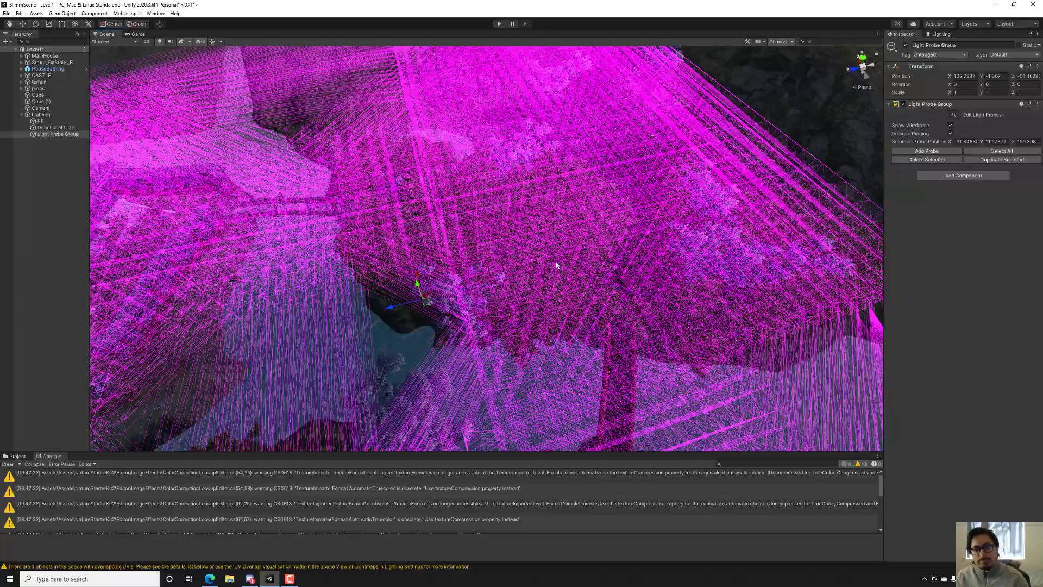
pyautogui.moveTo(559, 263); pyautogui.dragTo(446, 132, button='right')
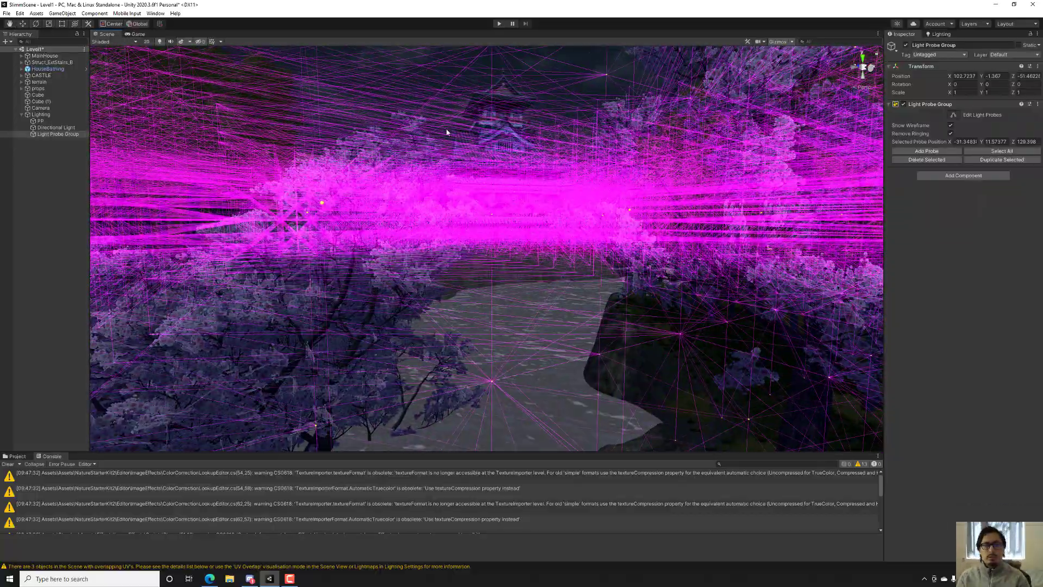
# Hide the scene gizmos and open the scene's lightmapping settings
pyautogui.click(774, 43)
pyautogui.moveTo(550, 189); pyautogui.dragTo(543, 274, button='right')
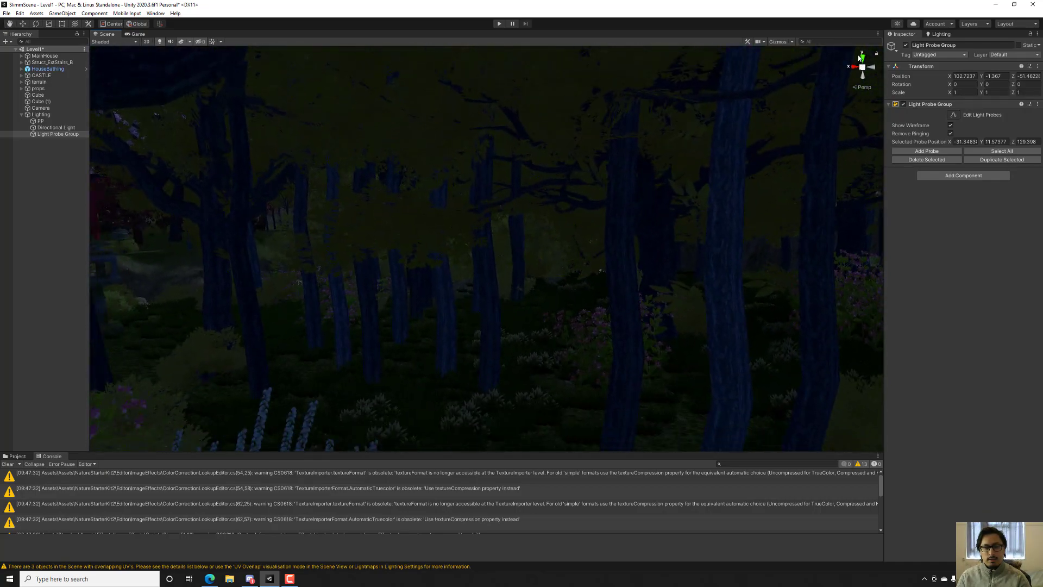
pyautogui.click(936, 35)
pyautogui.click(937, 47)
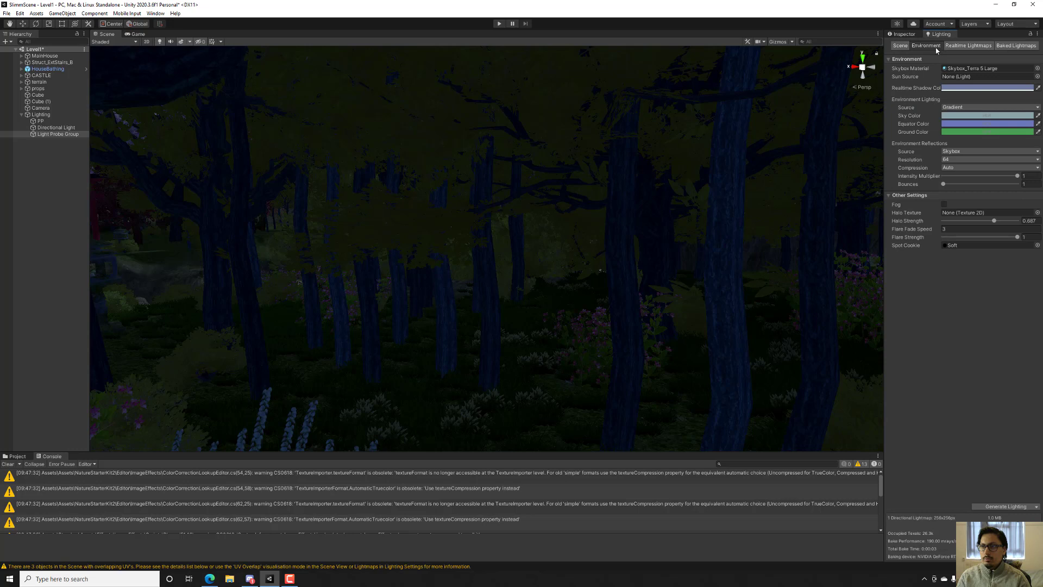
pyautogui.click(902, 46)
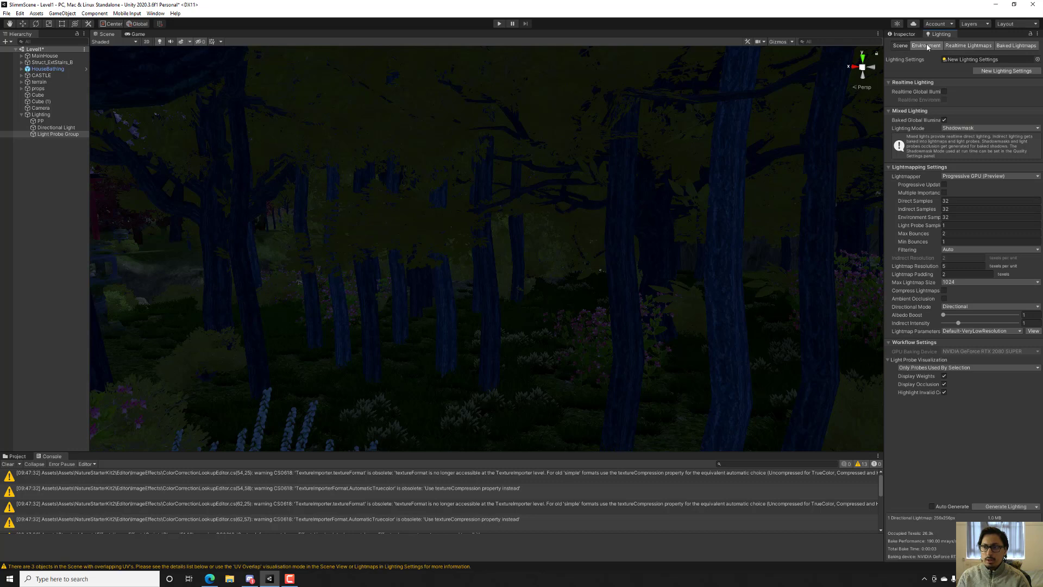
# Set both the light probe sample multiplier and the maximum bounces to 4 in the lightmapping settings
pyautogui.click(955, 227)
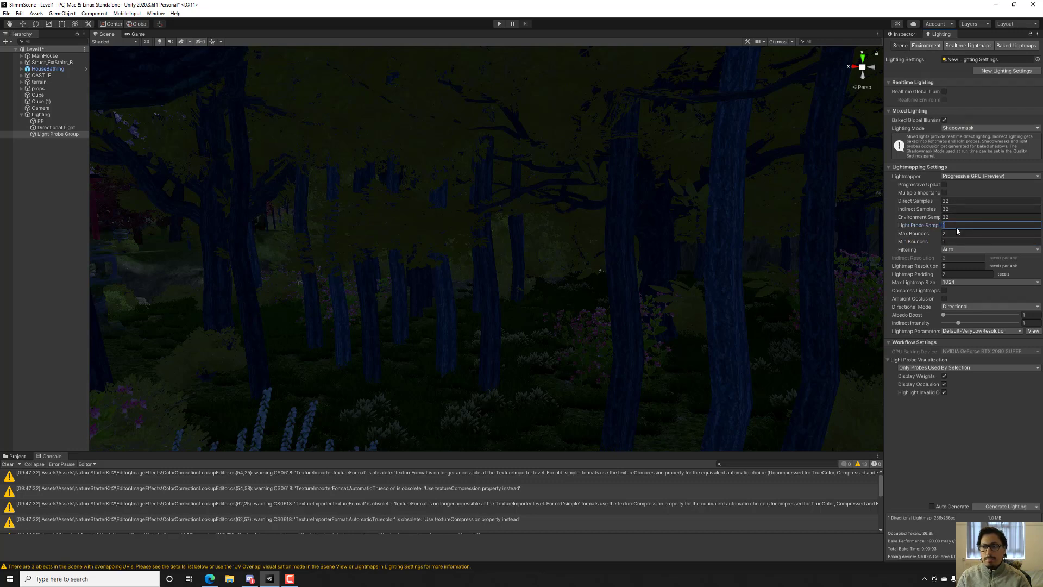
pyautogui.click(958, 233)
pyautogui.write('4')
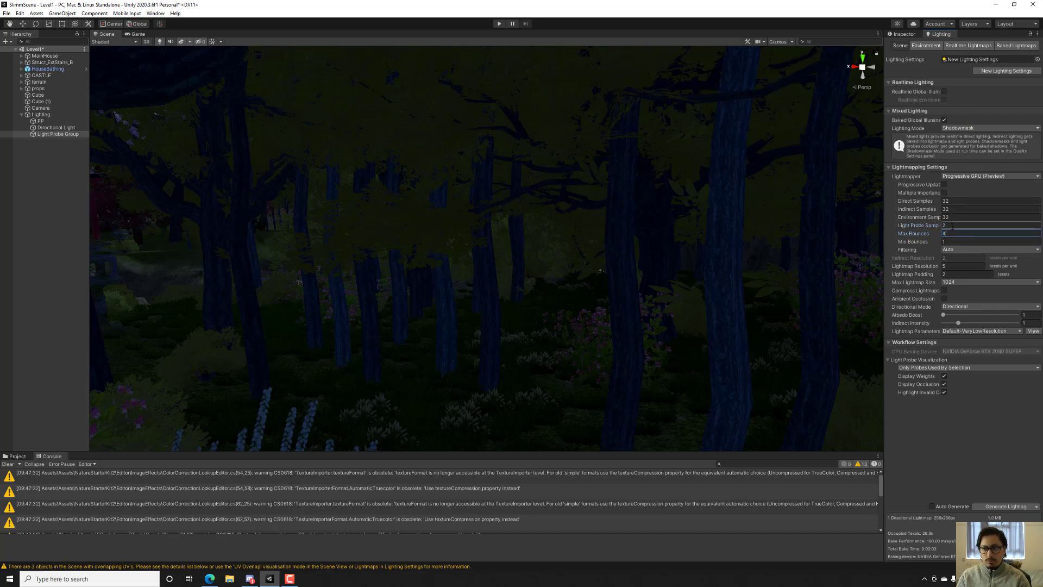
pyautogui.click(952, 226)
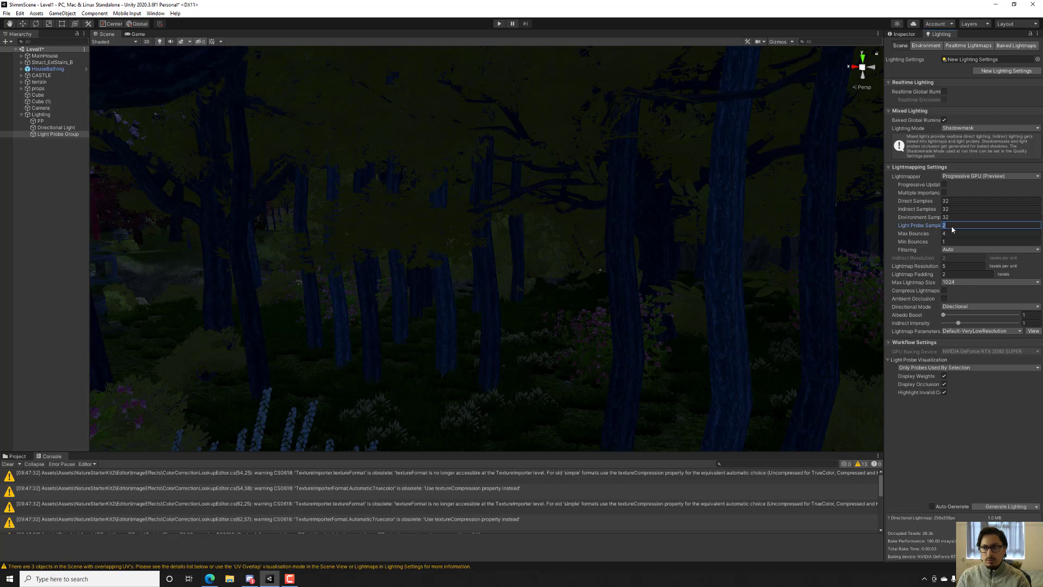
pyautogui.write('4')
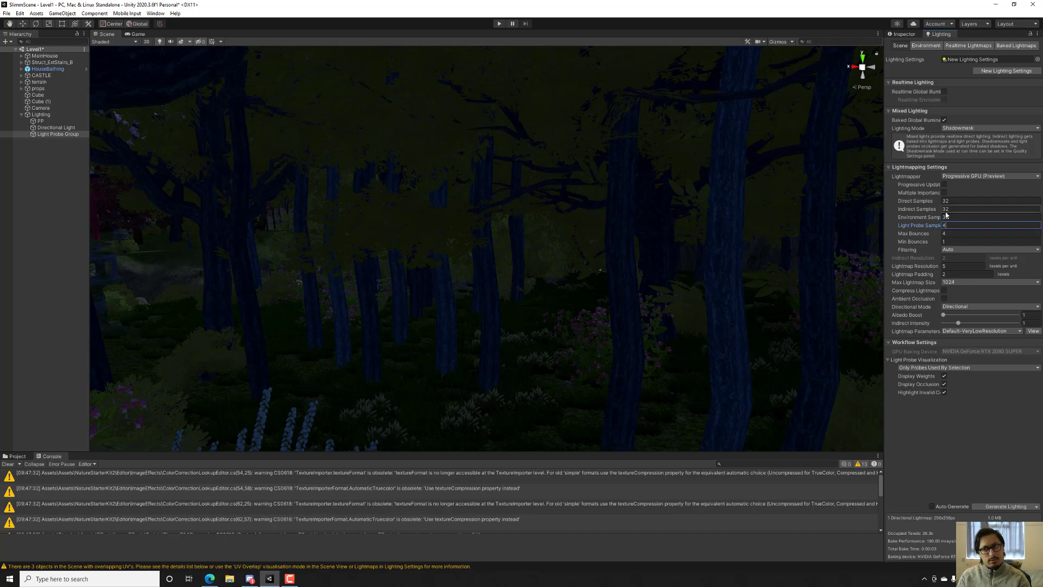
# Generate the scene's lighting with the changed settings and look over the forest path and torii gates
pyautogui.click(902, 34)
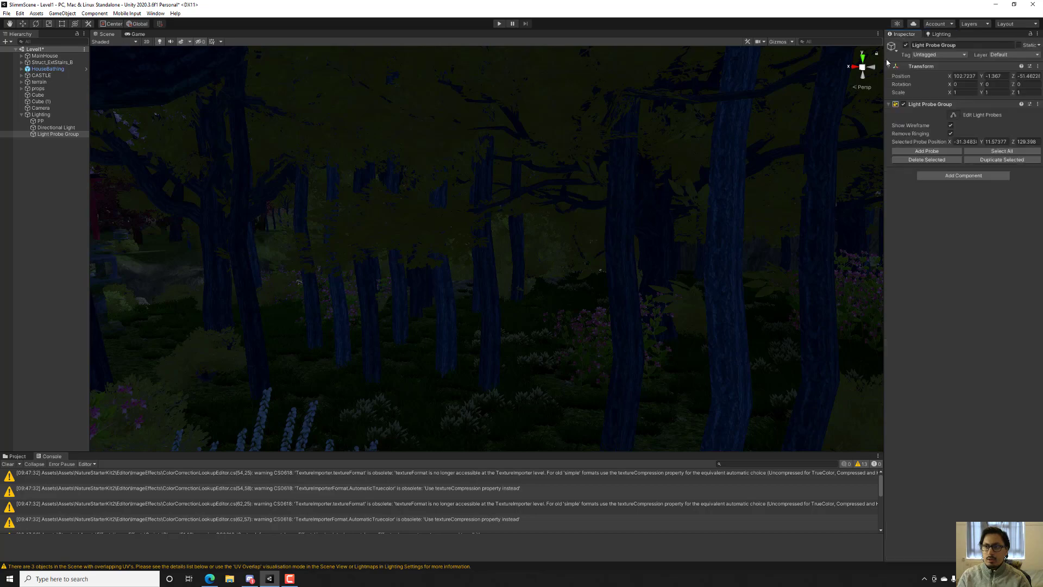
pyautogui.moveTo(678, 157); pyautogui.dragTo(604, 166, button='right')
pyautogui.press('w')
pyautogui.click(930, 37)
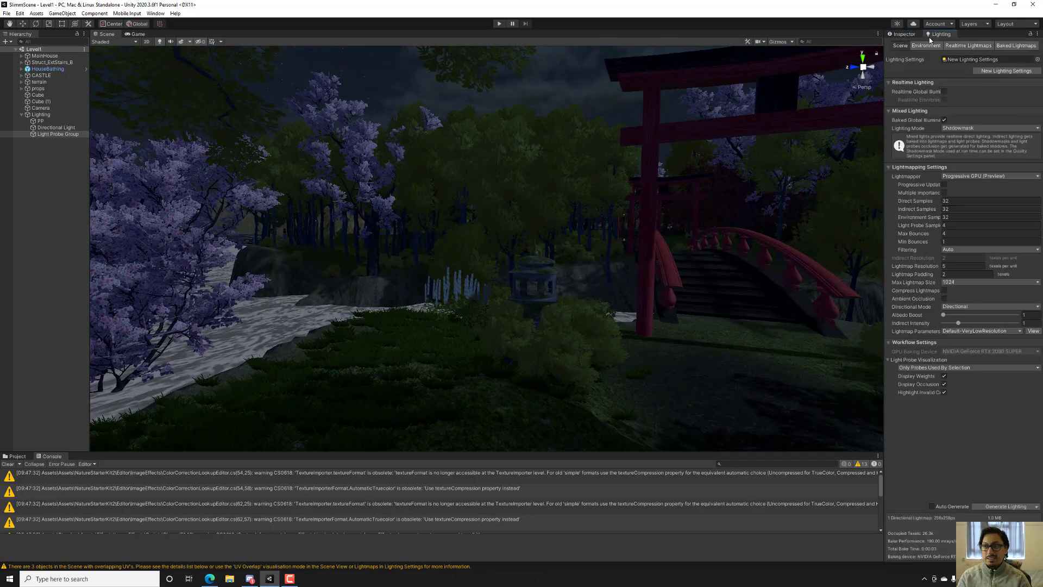
pyautogui.click(1008, 504)
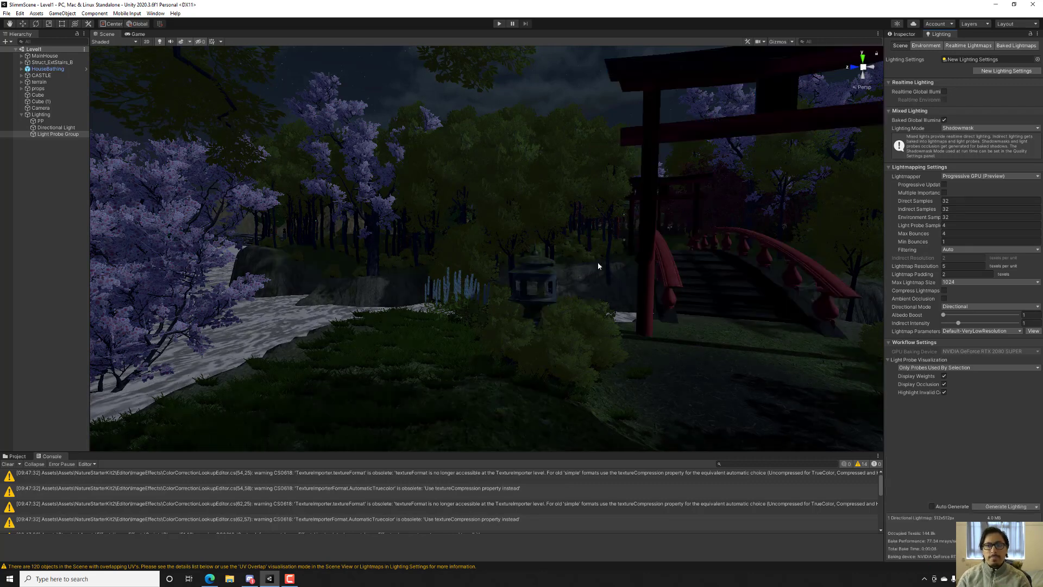
pyautogui.moveTo(540, 228); pyautogui.dragTo(520, 235, button='right')
pyautogui.moveTo(604, 252); pyautogui.dragTo(467, 248, button='right')
# Set the Directional Light's mode to Mixed and generate the scene's lighting again
pyautogui.click(68, 128)
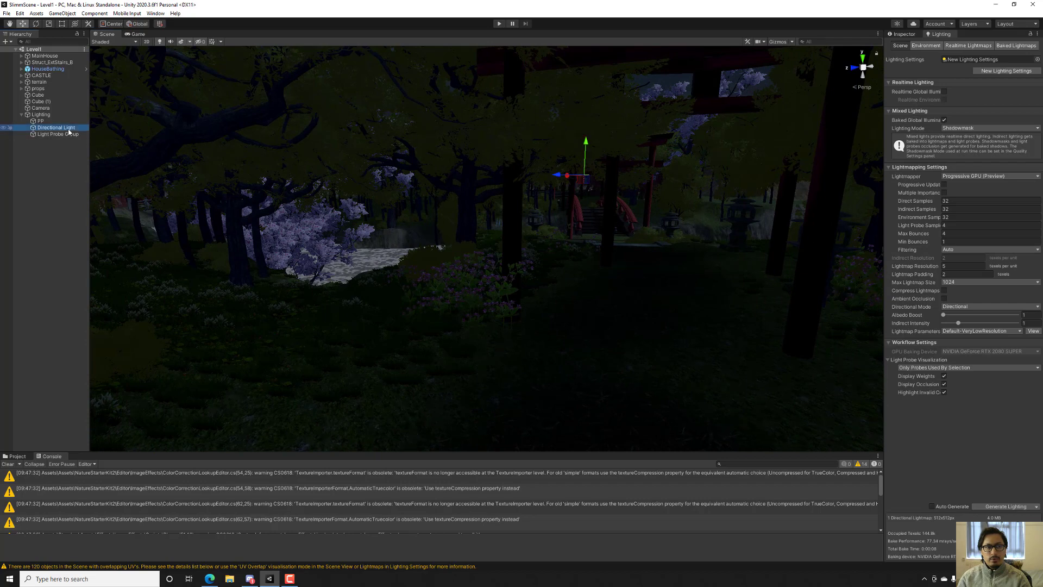
pyautogui.click(902, 33)
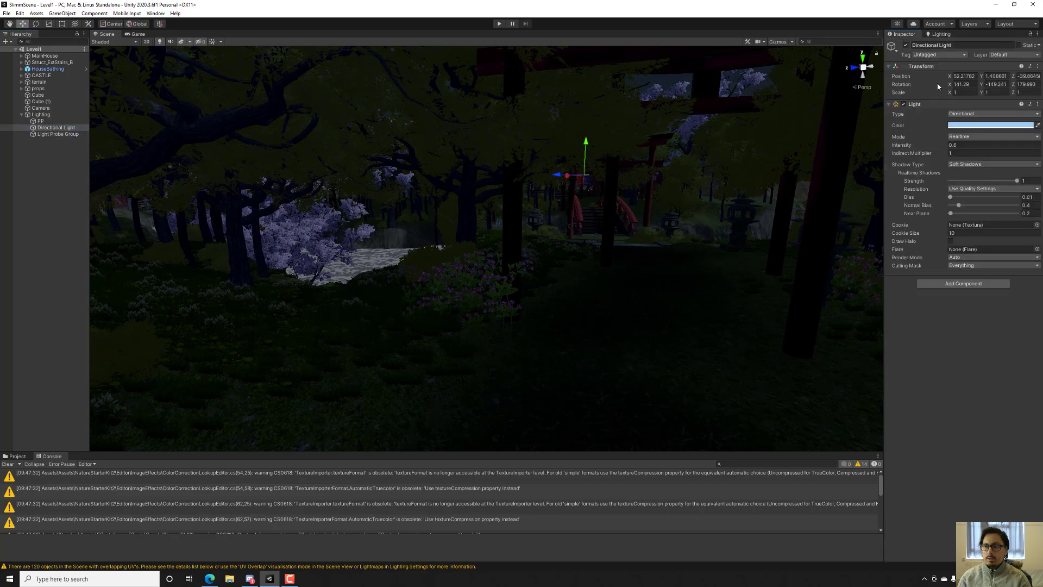
pyautogui.click(981, 139)
pyautogui.click(981, 155)
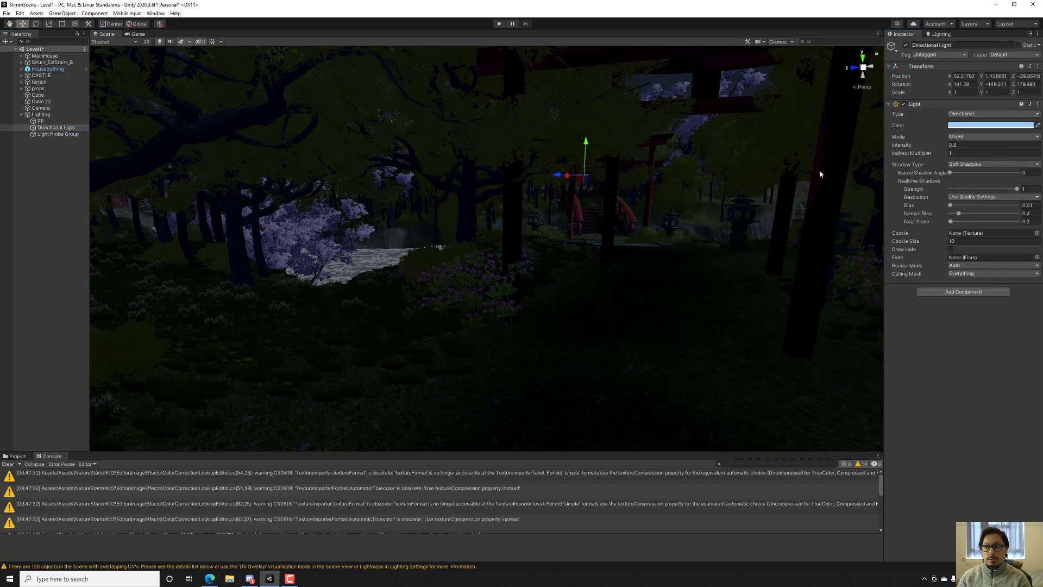
pyautogui.click(939, 33)
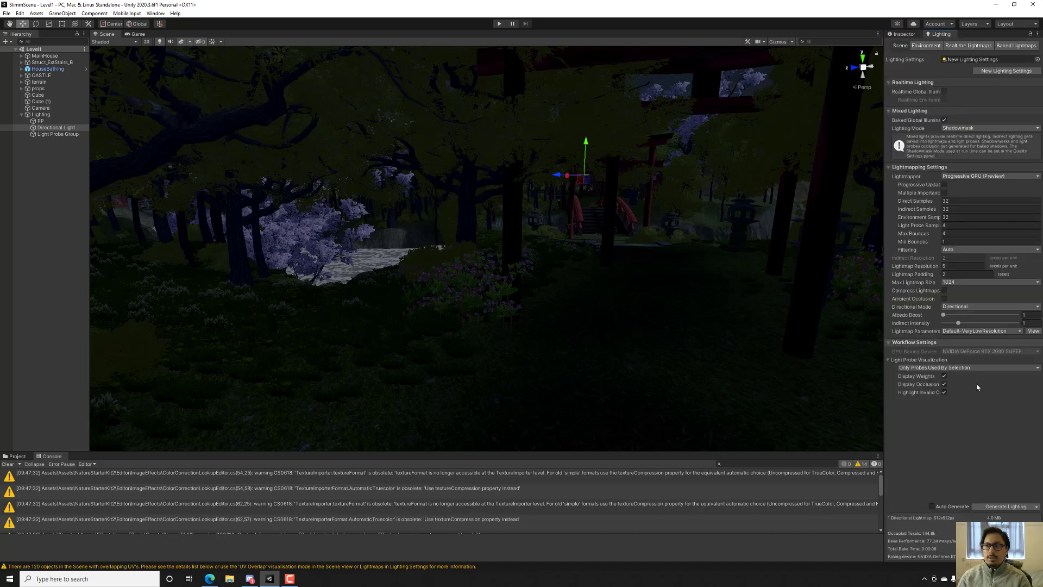
pyautogui.click(989, 505)
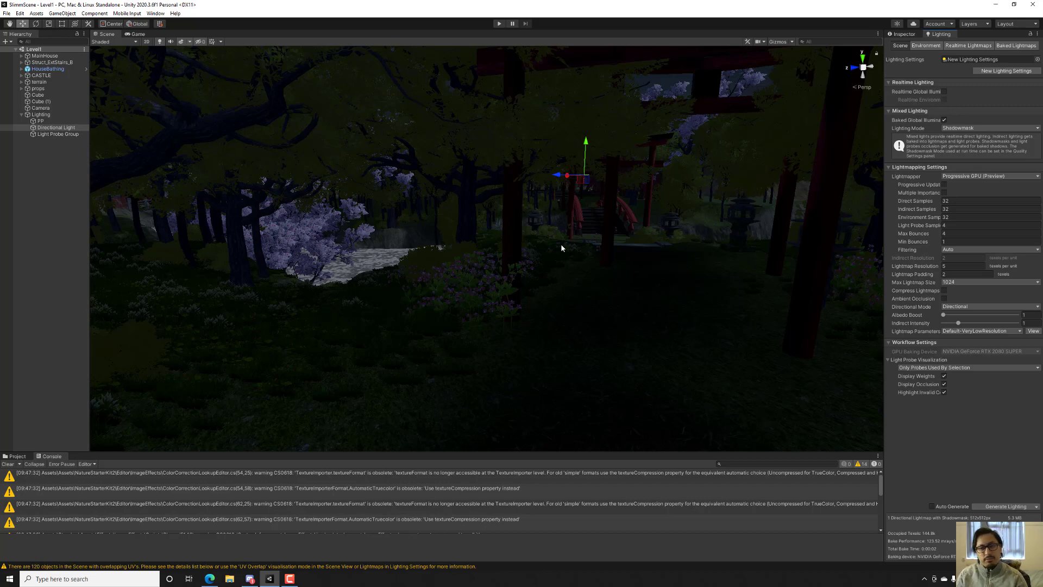
# Inspect the baked lighting around the stone lanterns and buildings, along with the environment and Directional Light settings
pyautogui.moveTo(561, 244); pyautogui.dragTo(620, 317, button='right')
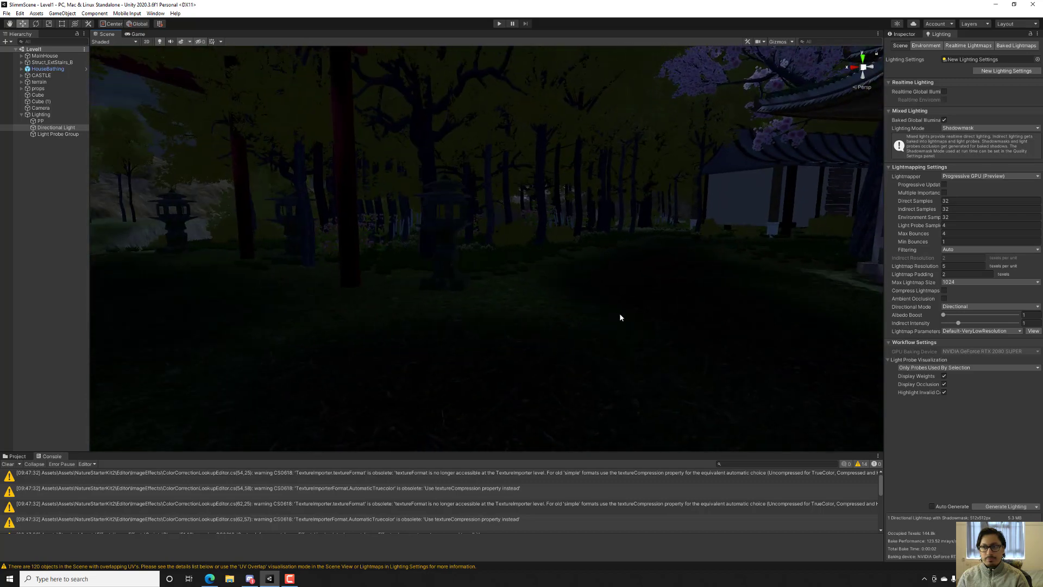
pyautogui.moveTo(567, 298); pyautogui.dragTo(682, 287, button='right')
pyautogui.click(925, 45)
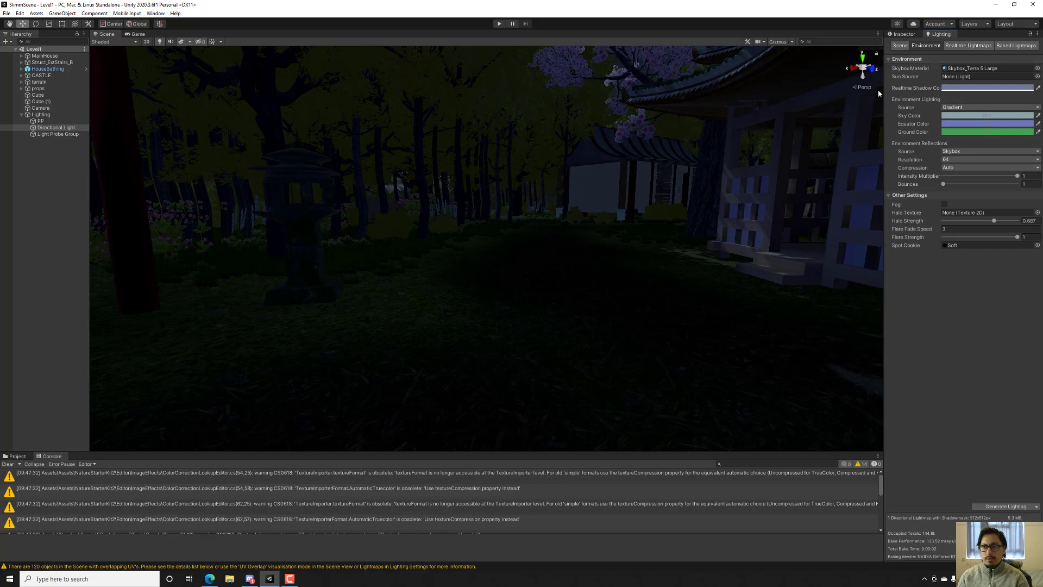
pyautogui.click(900, 36)
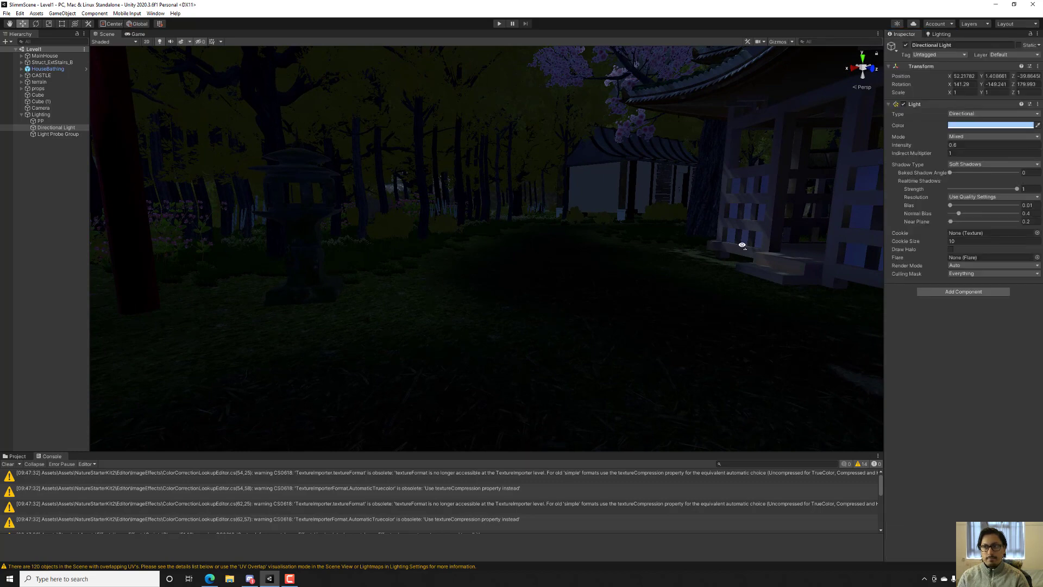
pyautogui.moveTo(740, 239); pyautogui.dragTo(222, 258, button='right')
pyautogui.press('w')
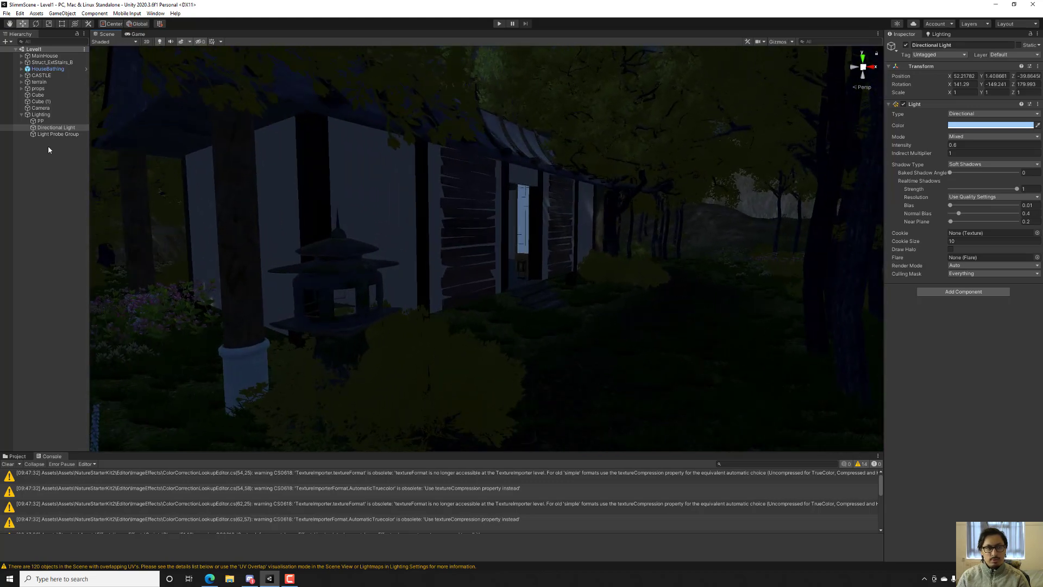
pyautogui.click(41, 114)
pyautogui.rightClick(39, 114)
# Add a Point Light inside the stone lantern prefab beside the house and raise it into the lamp housing, to a Y position of about 1.3
pyautogui.click(357, 279)
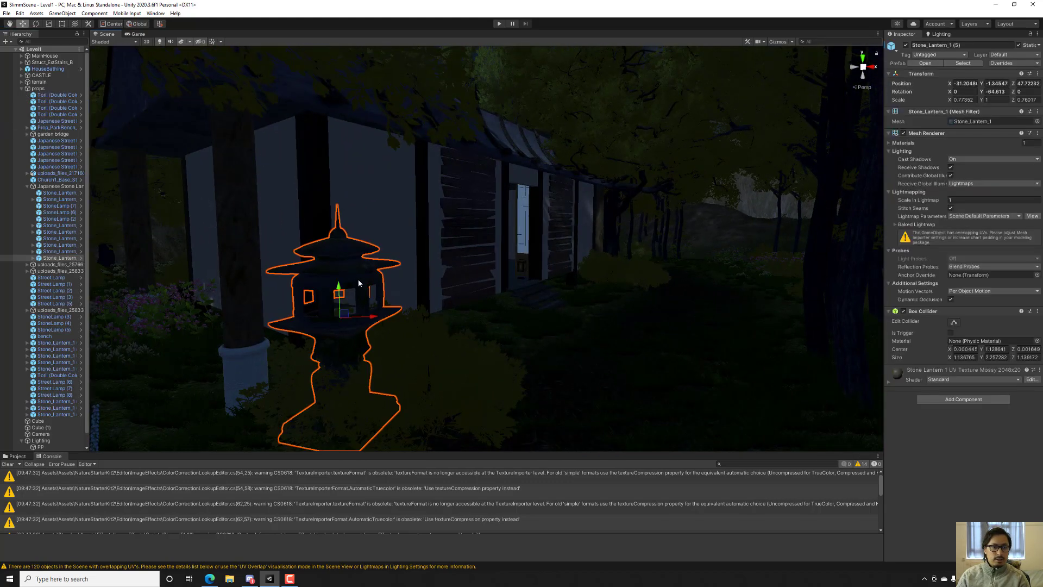
pyautogui.click(925, 63)
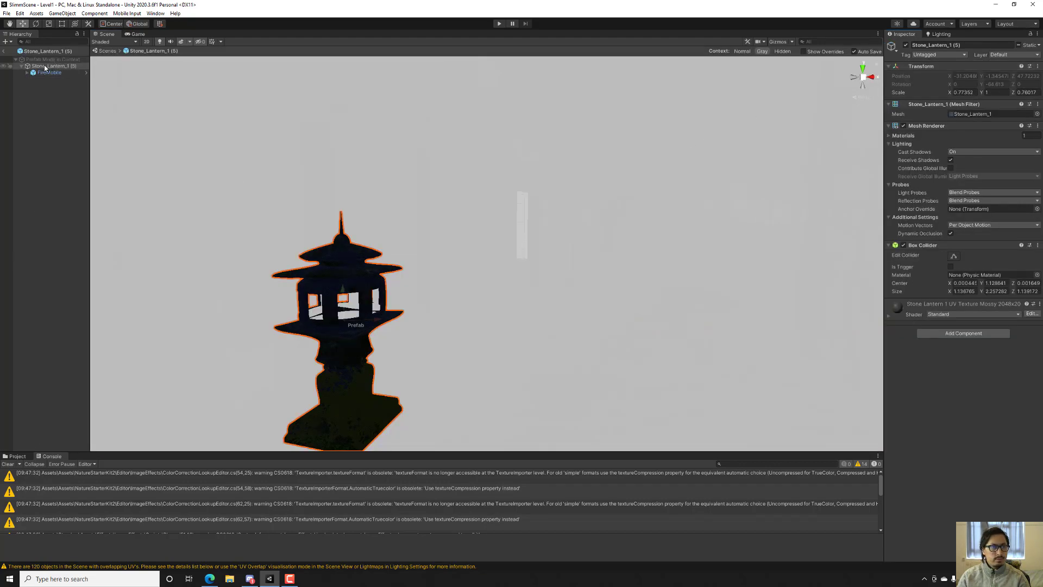
pyautogui.rightClick(45, 68)
pyautogui.moveTo(82, 190)
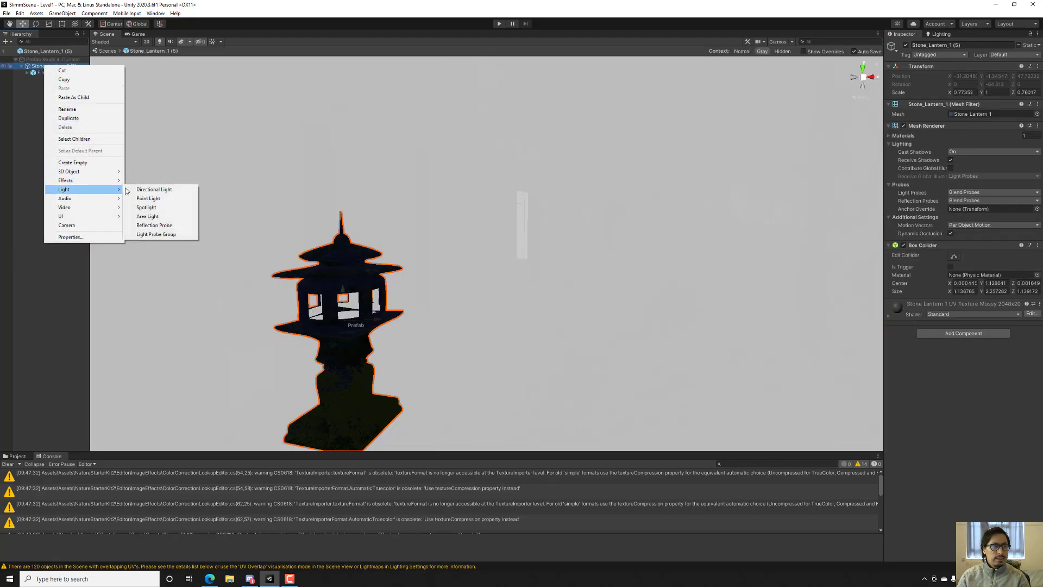
pyautogui.click(155, 199)
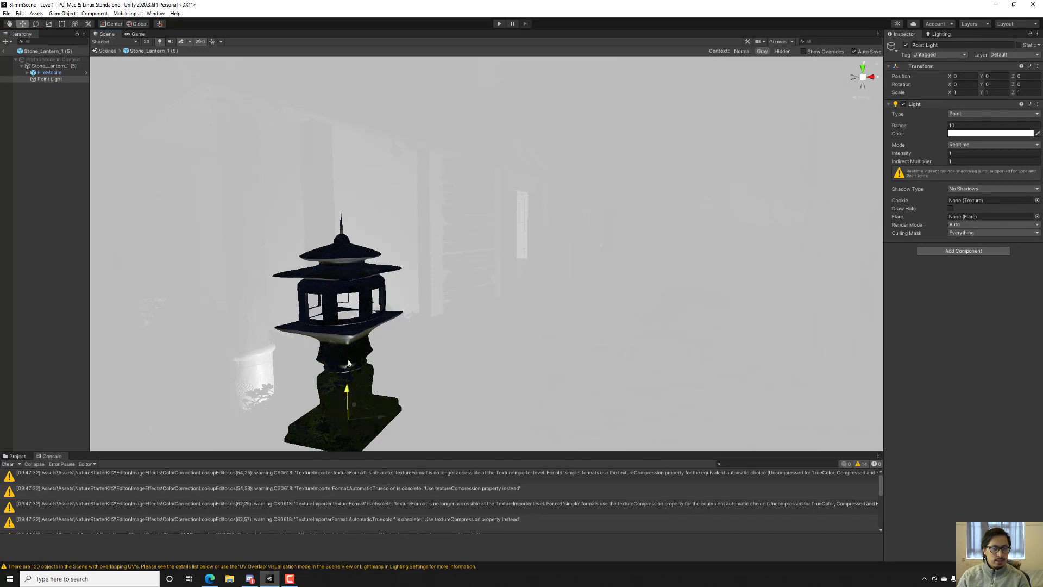
pyautogui.moveTo(349, 363); pyautogui.dragTo(346, 251)
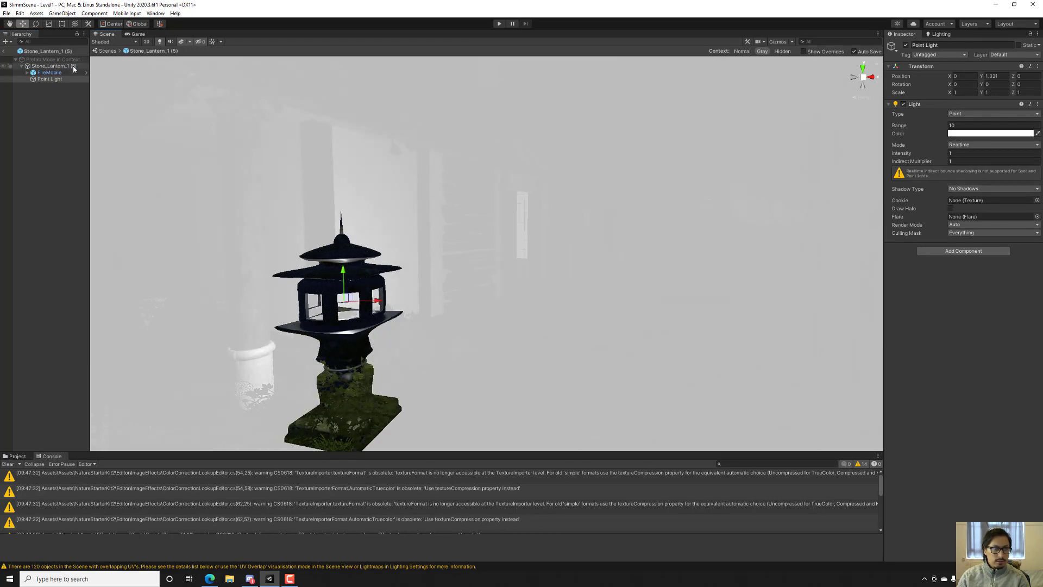
pyautogui.click(3, 52)
# Reopen the stone lantern prefab and set its Point Light to Mixed mode with an intensity of 4
pyautogui.press('d')
pyautogui.moveTo(391, 179); pyautogui.dragTo(158, 214, button='right')
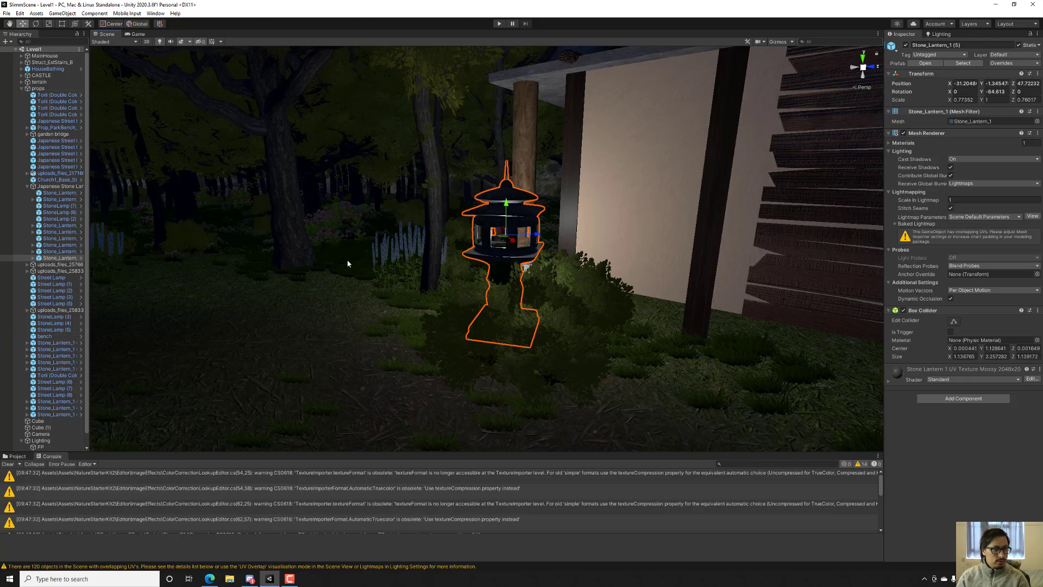
pyautogui.keyDown('alt'); pyautogui.moveTo(366, 255); pyautogui.dragTo(480, 250); pyautogui.keyUp('alt')
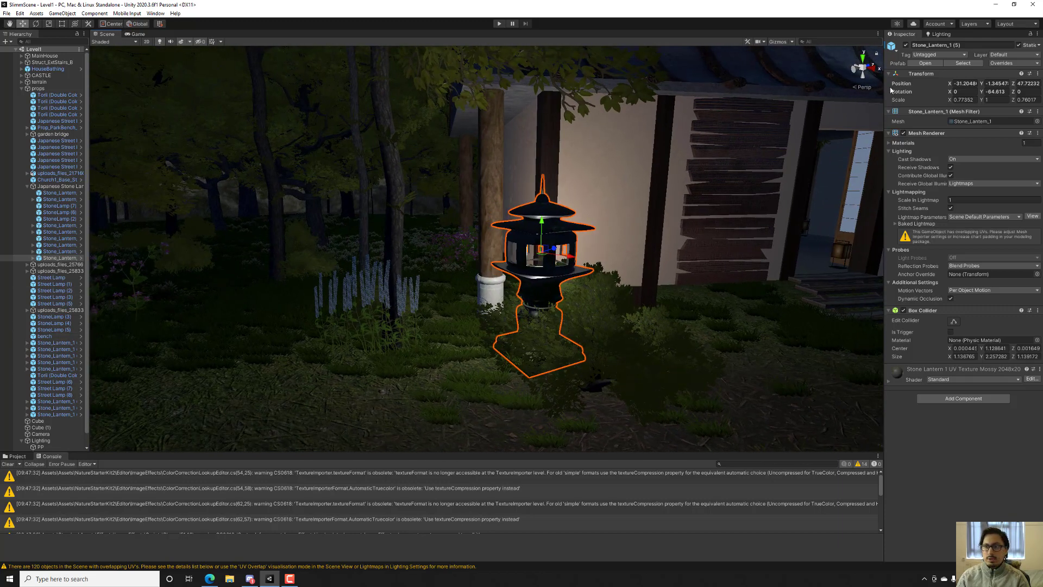
pyautogui.click(923, 63)
pyautogui.click(41, 80)
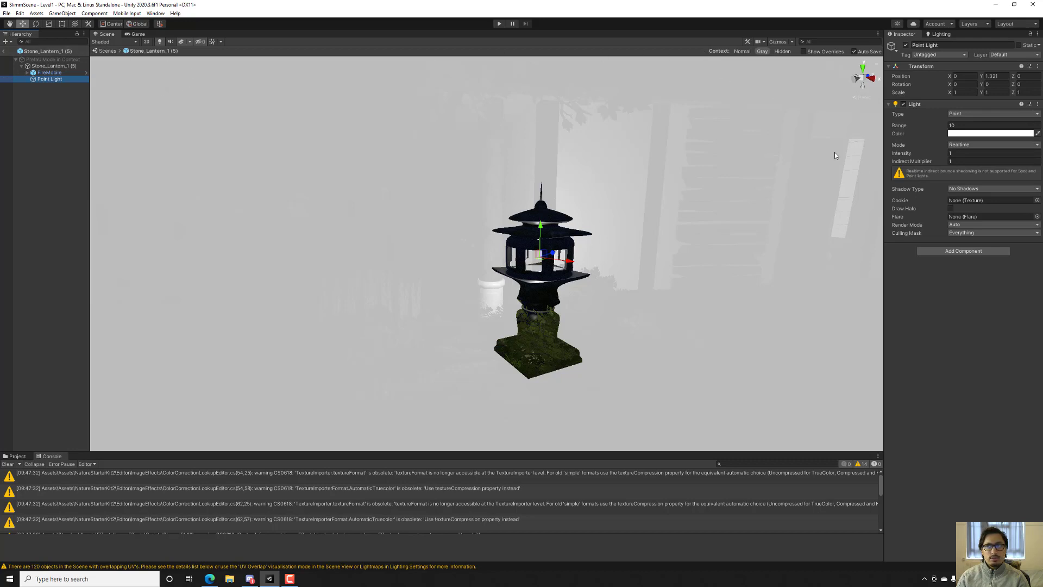
pyautogui.click(973, 144)
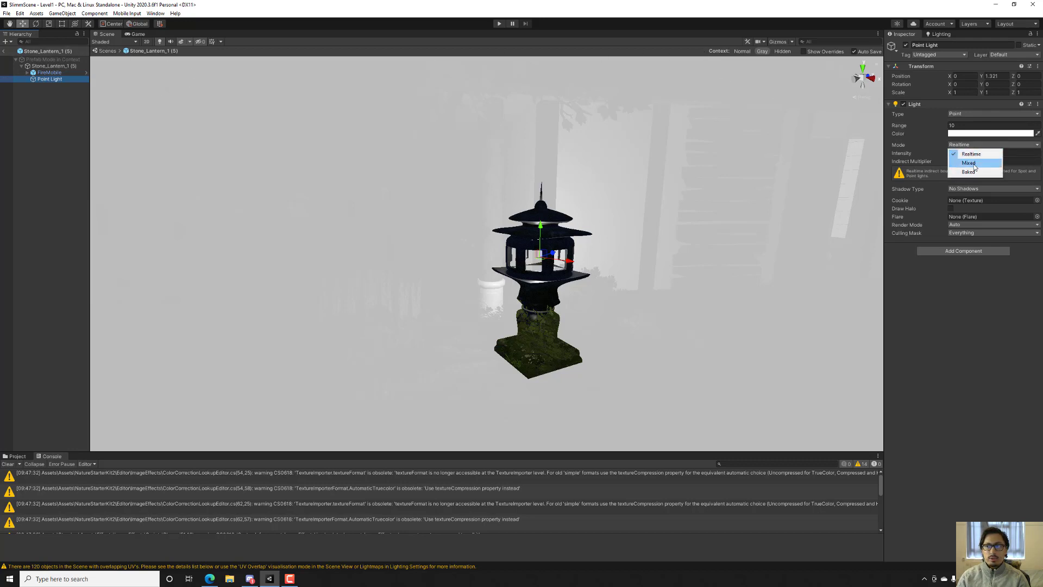
pyautogui.click(972, 163)
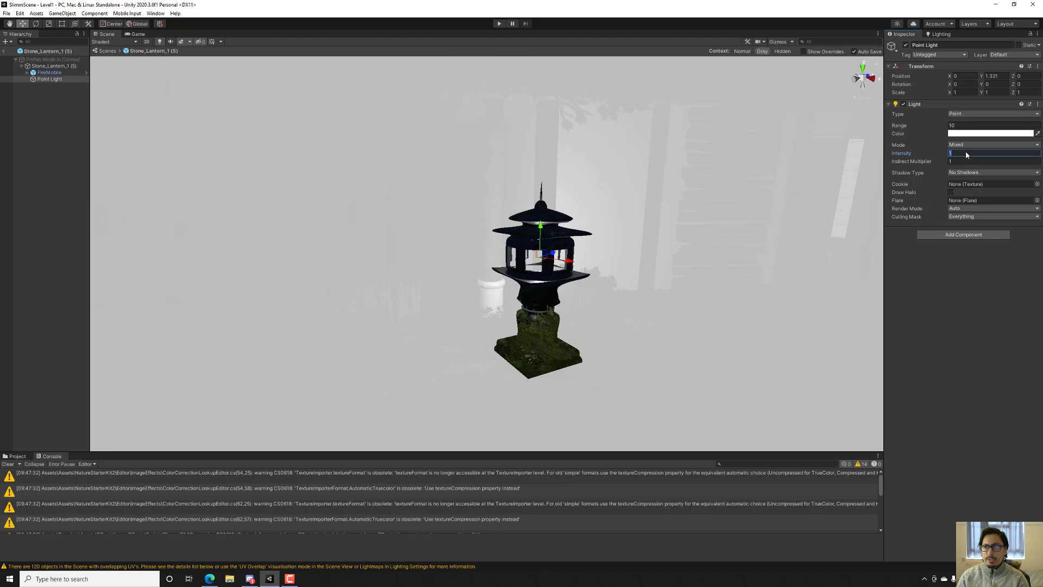
pyautogui.write('4')
pyautogui.press('Tab')
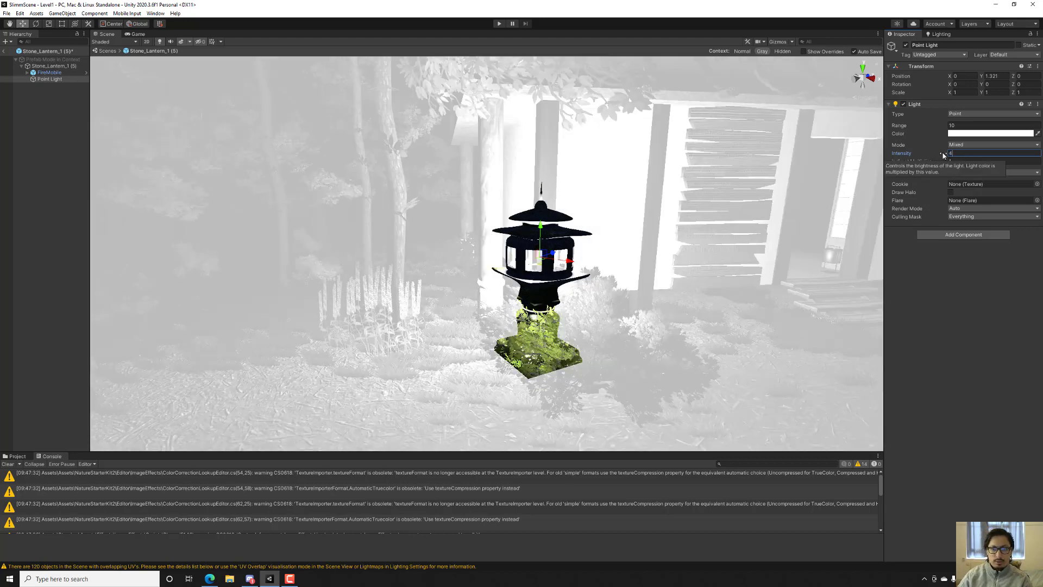
pyautogui.click(962, 125)
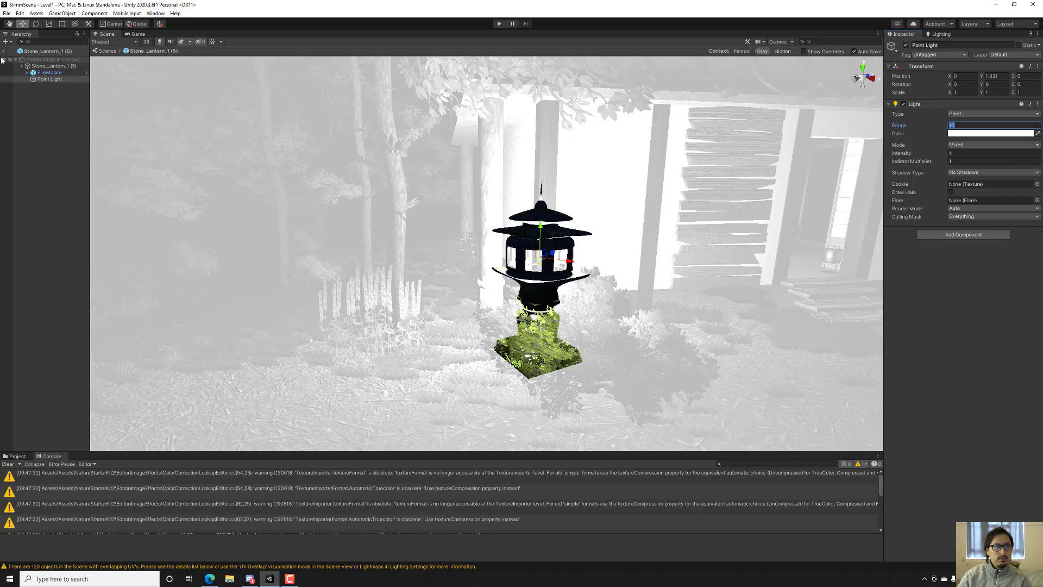
# Give the lantern's Point Light an orange colour (E06D2E) and set its shadow type to Soft Shadows
pyautogui.click(134, 34)
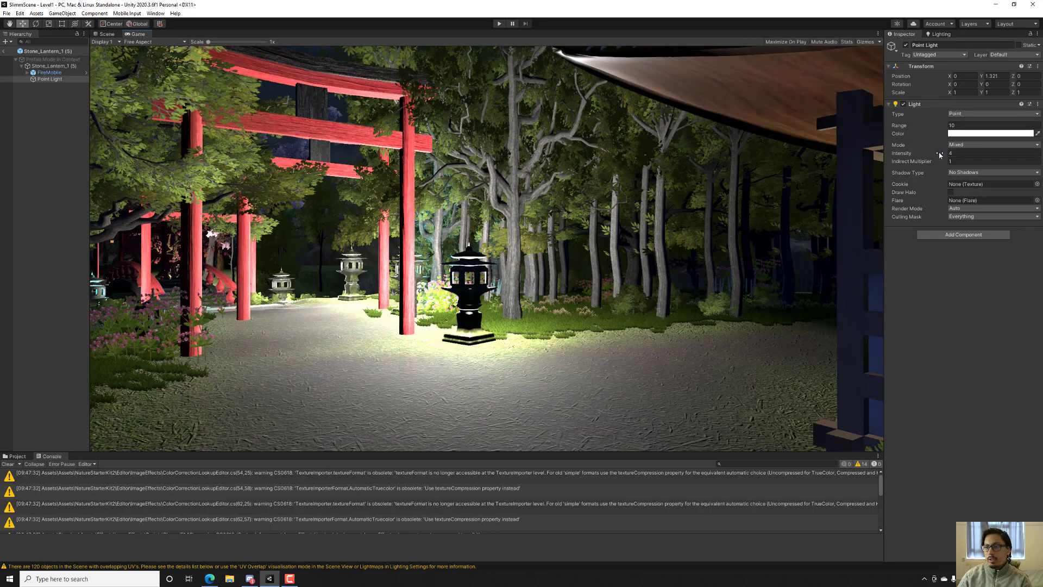
pyautogui.click(970, 133)
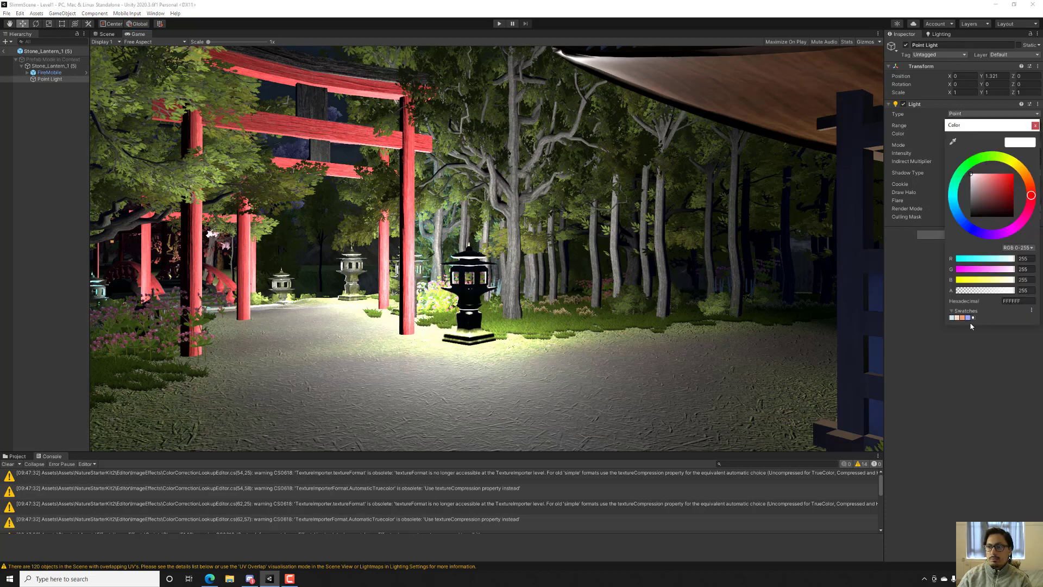
pyautogui.click(964, 318)
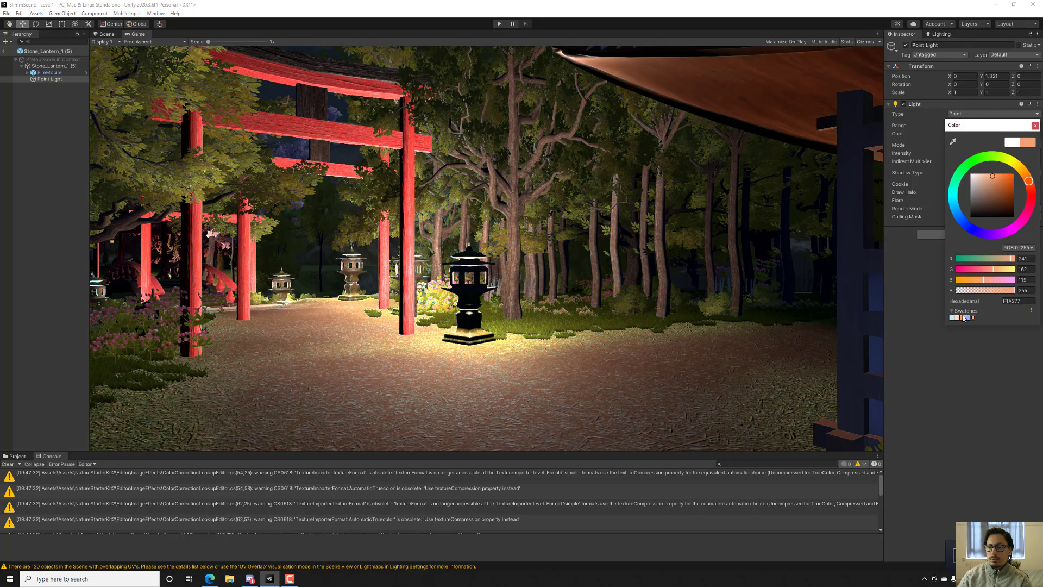
pyautogui.click(1006, 189)
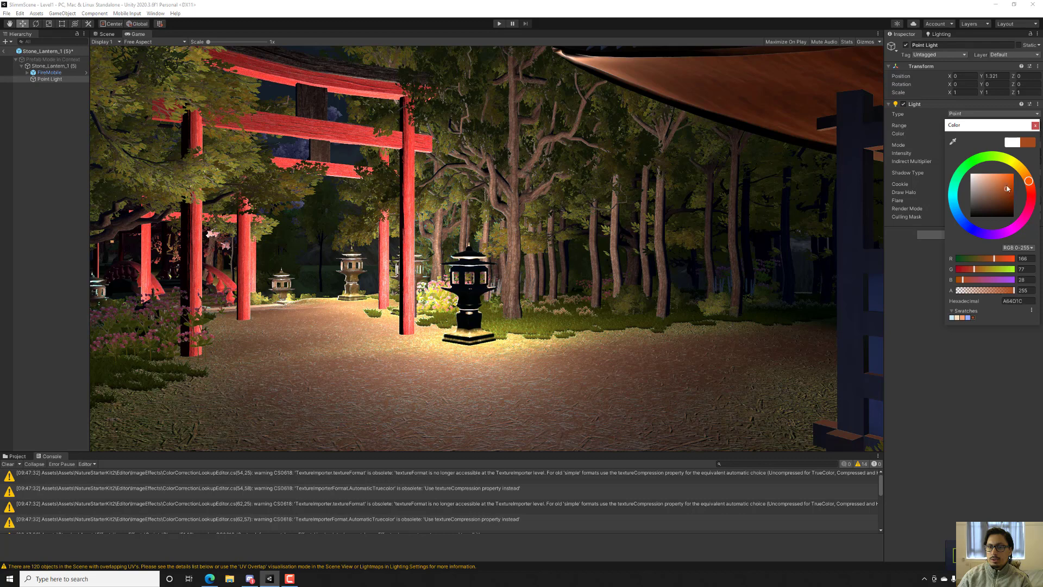
pyautogui.moveTo(1006, 188); pyautogui.dragTo(1005, 181)
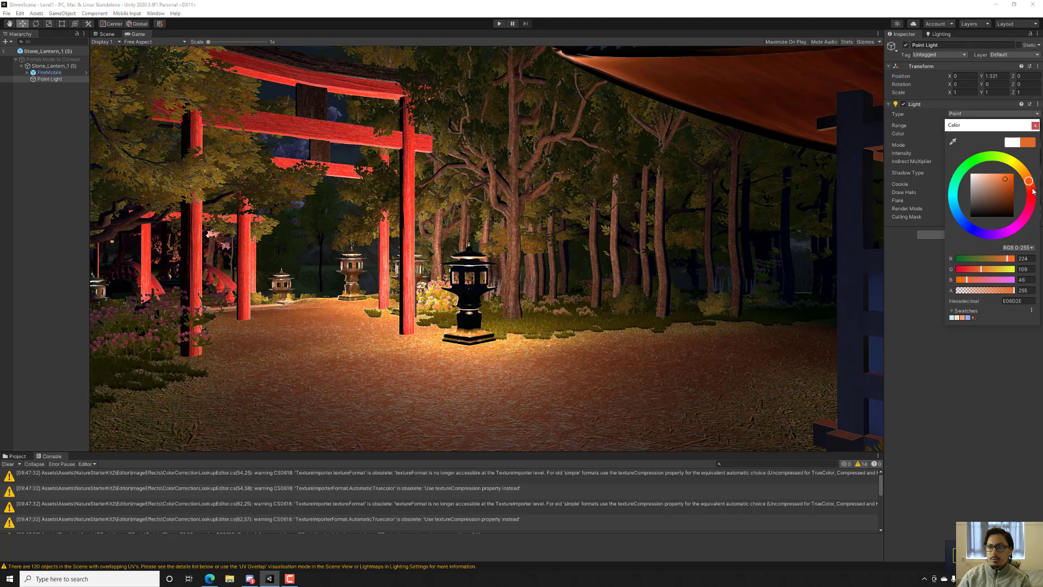
pyautogui.click(1036, 126)
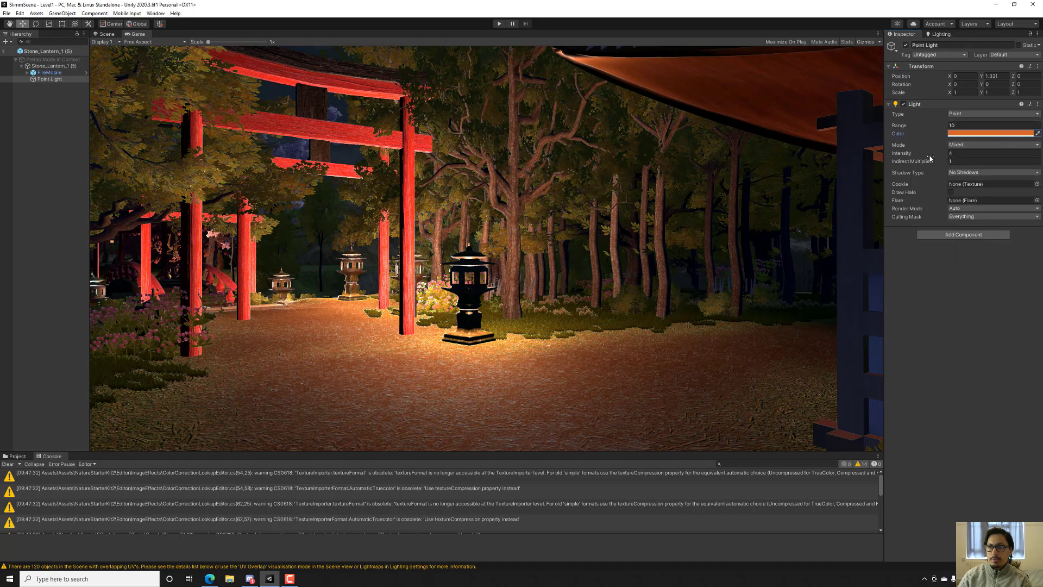
pyautogui.click(981, 172)
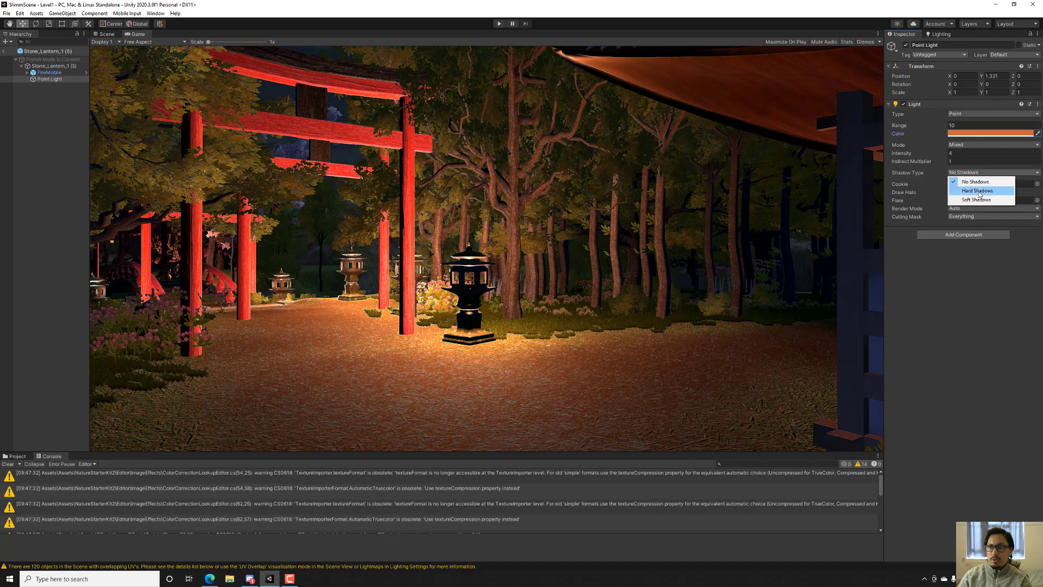
pyautogui.click(979, 199)
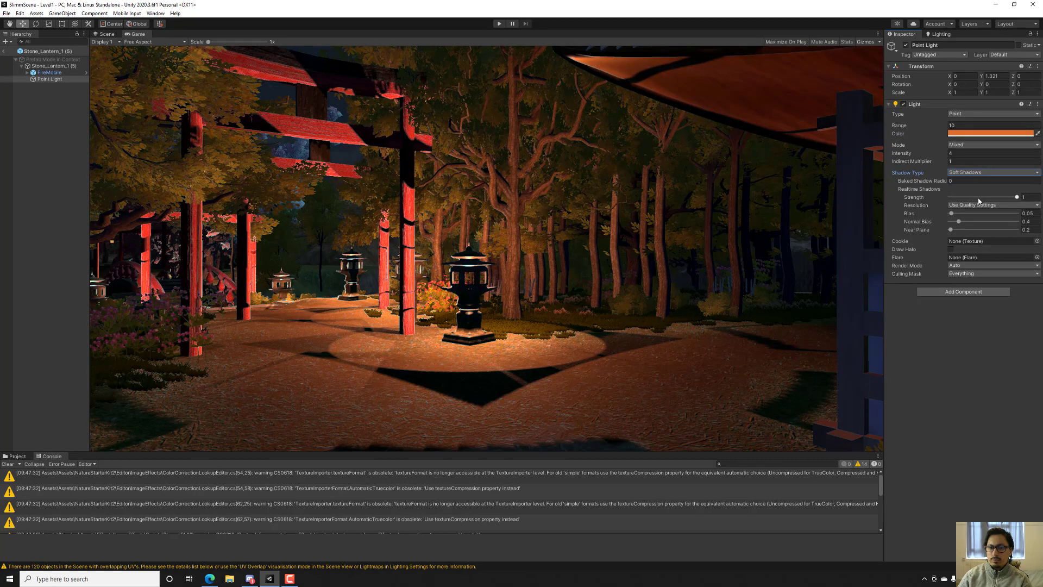
# Lower the Point Light to a Y position of 1.263, with the Game view temporarily stacked below the Scene view
pyautogui.click(61, 81)
pyautogui.moveTo(138, 34); pyautogui.dragTo(467, 369)
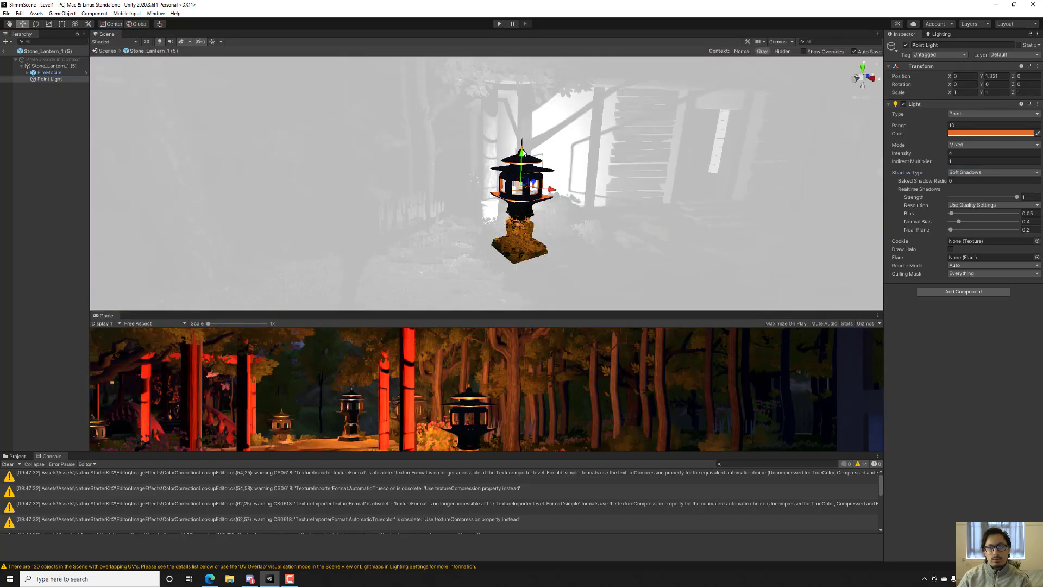
pyautogui.moveTo(522, 158)
pyautogui.mouseDown()
pyautogui.moveTo(523, 170)
pyautogui.moveTo(524, 161)
pyautogui.mouseUp()
pyautogui.moveTo(452, 313); pyautogui.dragTo(443, 196)
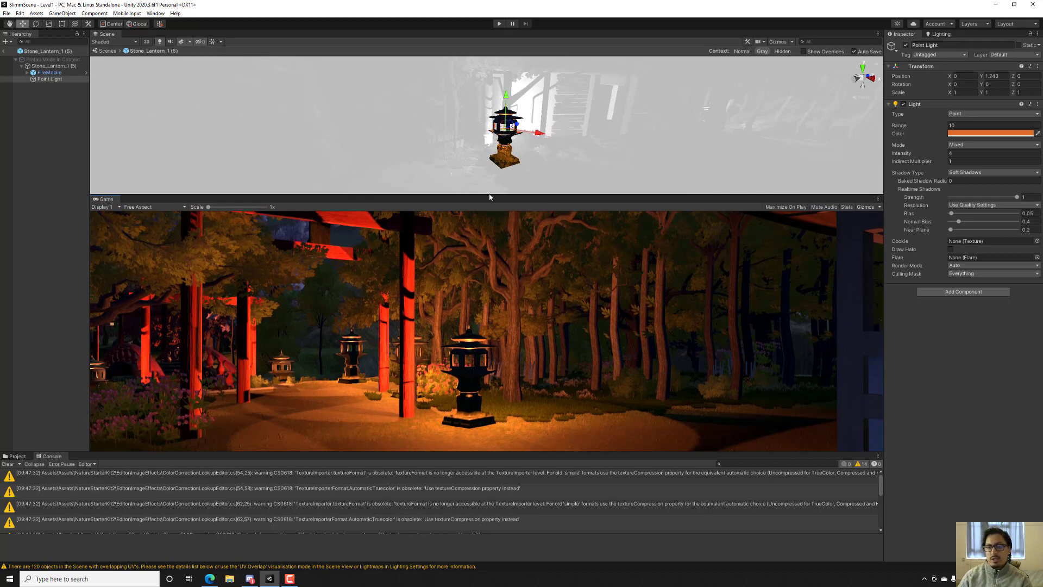
pyautogui.moveTo(489, 194); pyautogui.dragTo(505, 258)
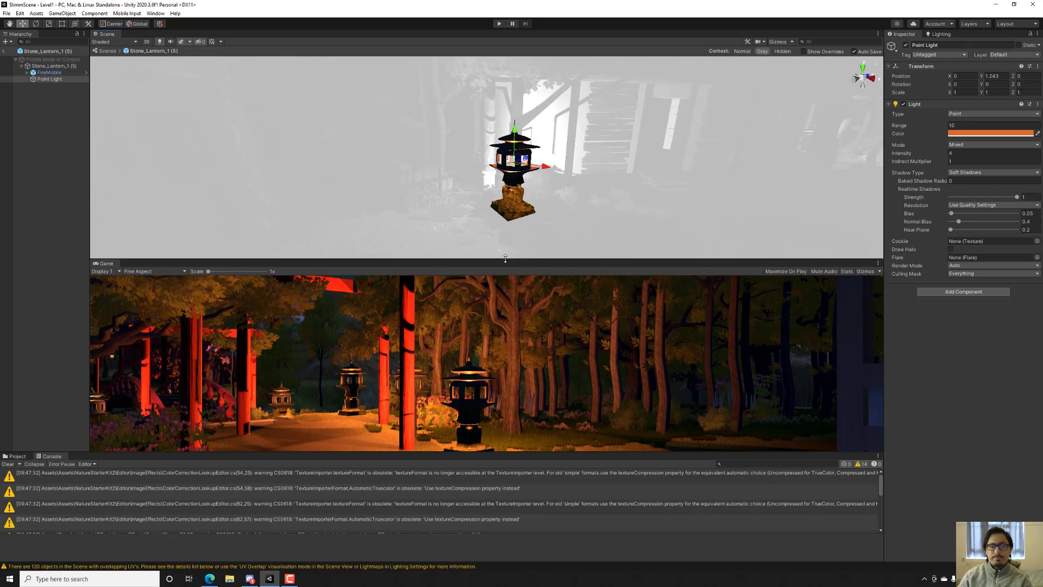
pyautogui.moveTo(514, 132); pyautogui.dragTo(516, 80)
pyautogui.hotkey('ctrl', 'z')
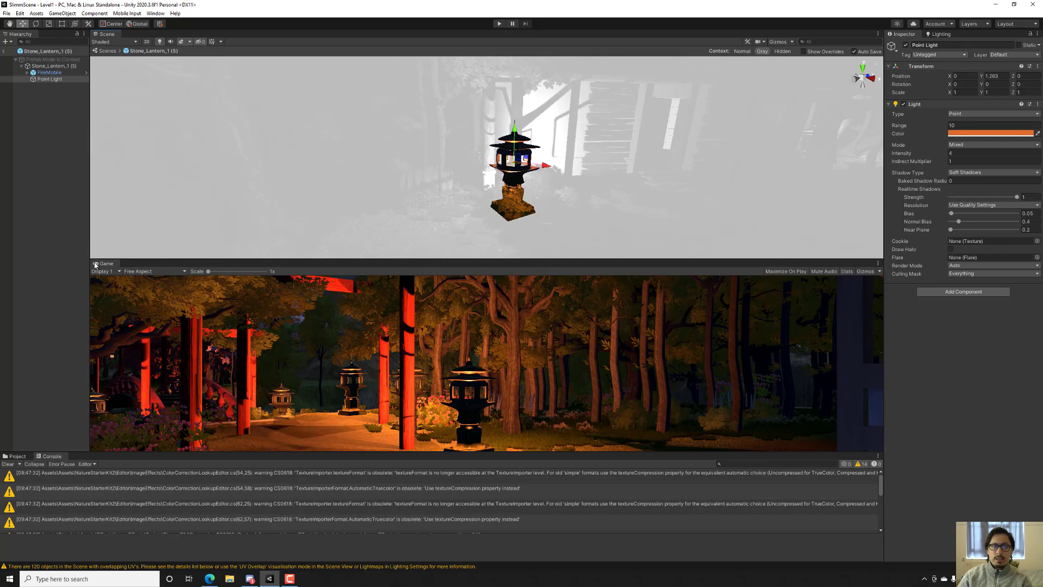
pyautogui.moveTo(95, 265); pyautogui.dragTo(179, 42)
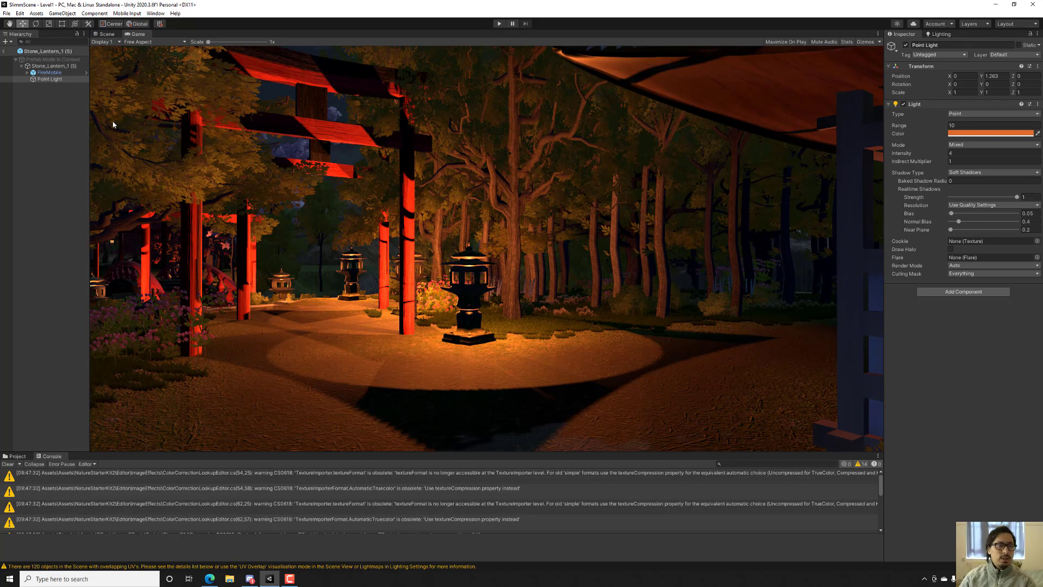
# Turn off shadow casting on the stone lantern's mesh and check the lighting in the Game view
pyautogui.click(105, 34)
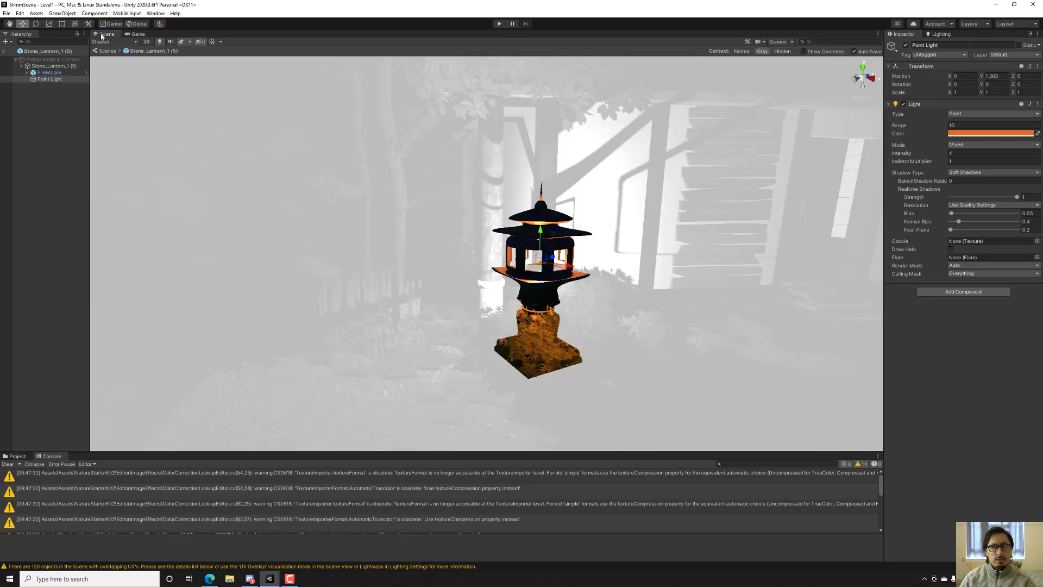
pyautogui.click(536, 218)
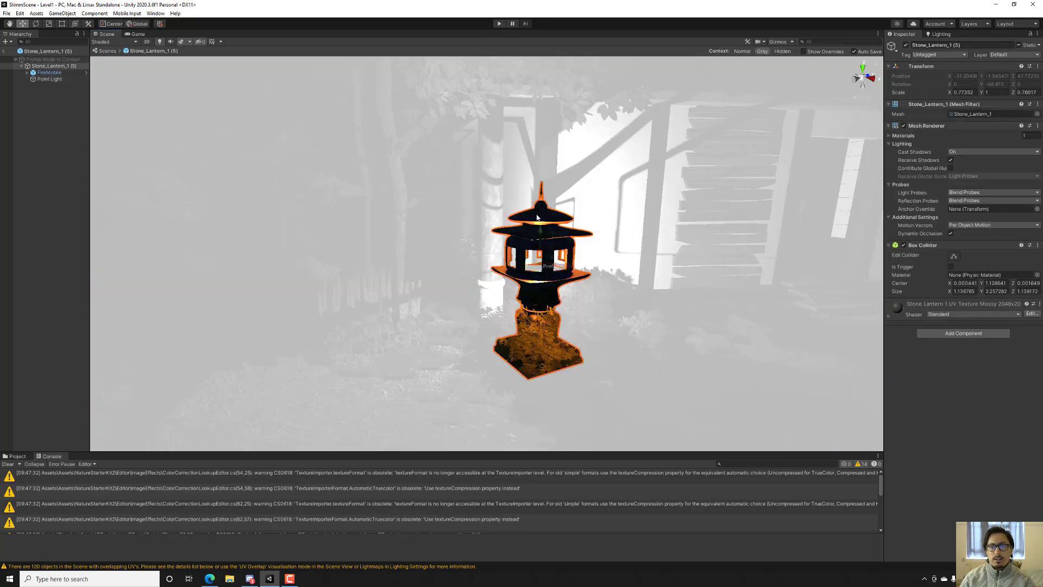
pyautogui.click(954, 157)
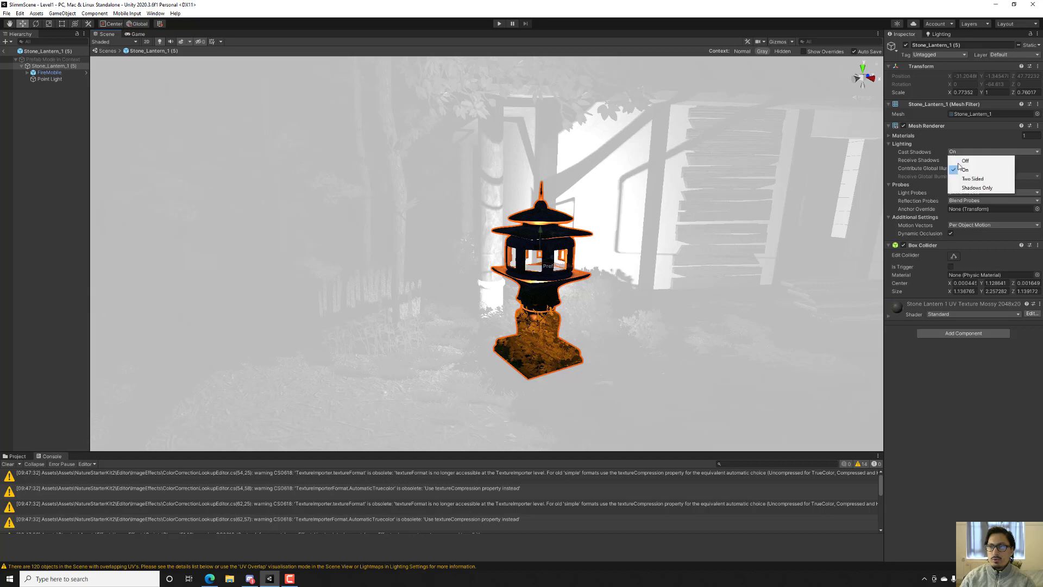
pyautogui.click(956, 161)
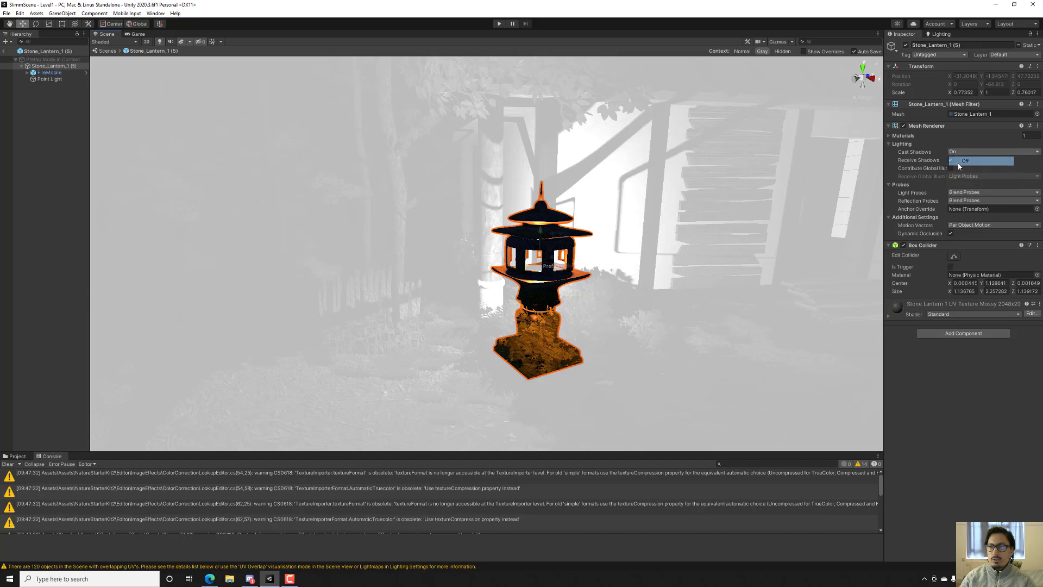
pyautogui.click(135, 34)
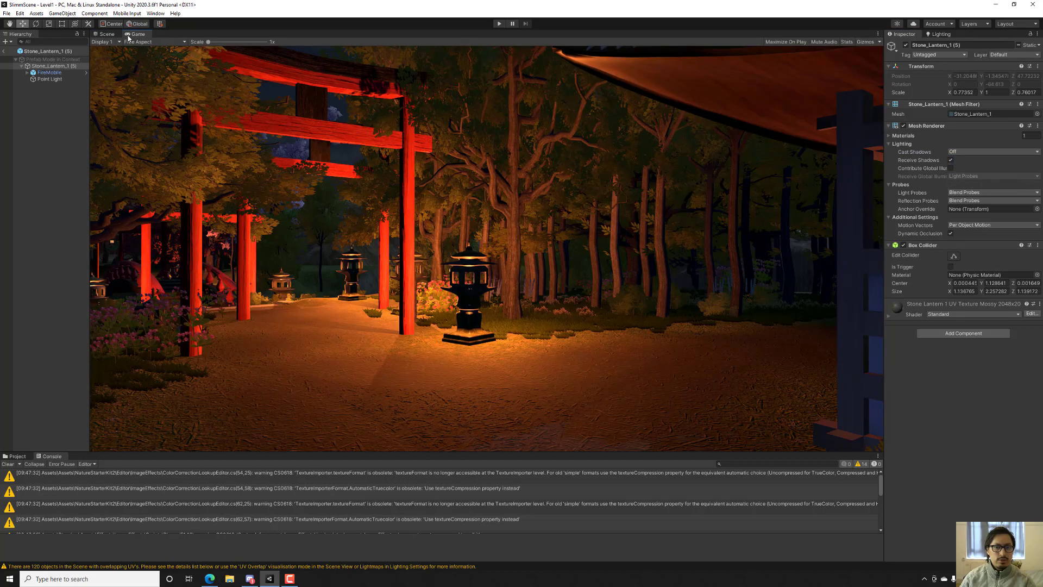
# Try the lantern's Point Light with an intensity of 2 and a range of 5
pyautogui.click(49, 79)
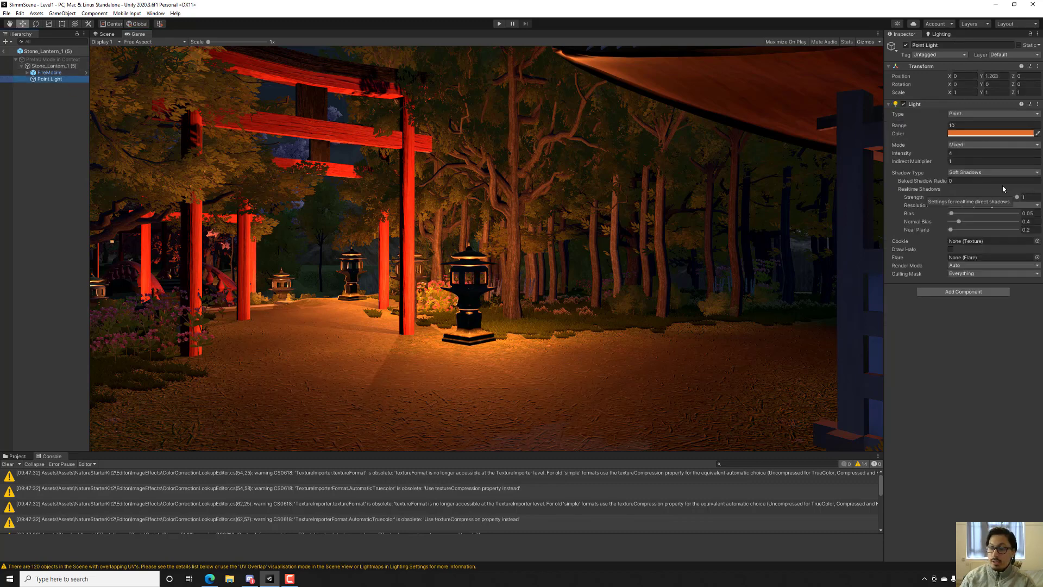
pyautogui.click(959, 153)
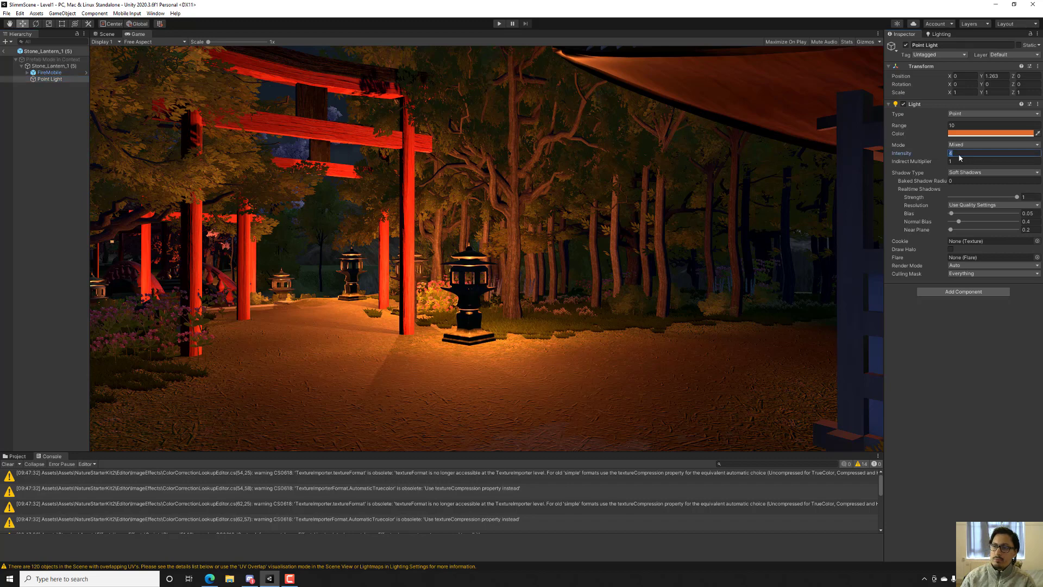
pyautogui.write('3')
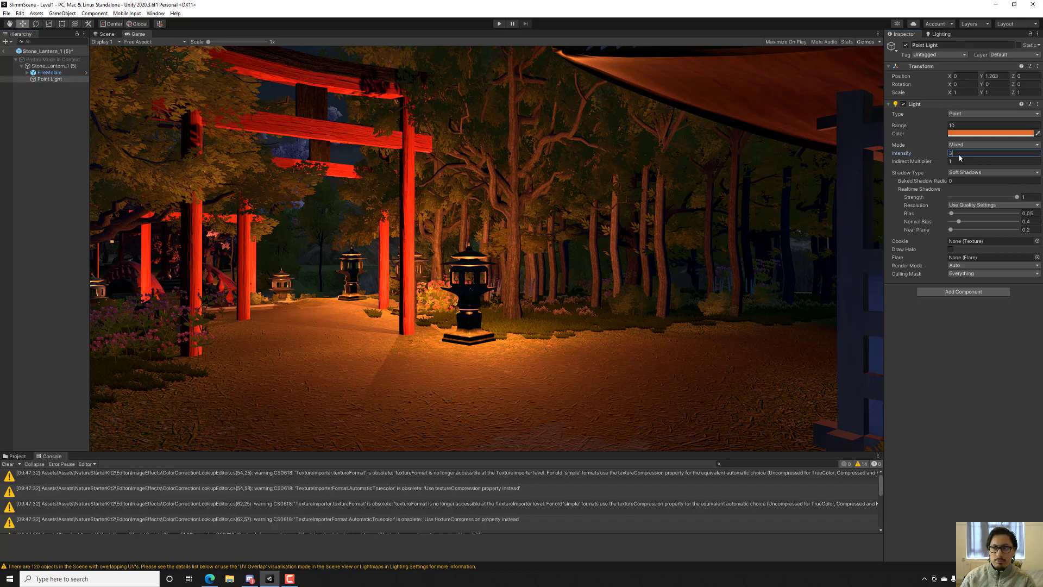
pyautogui.write('2')
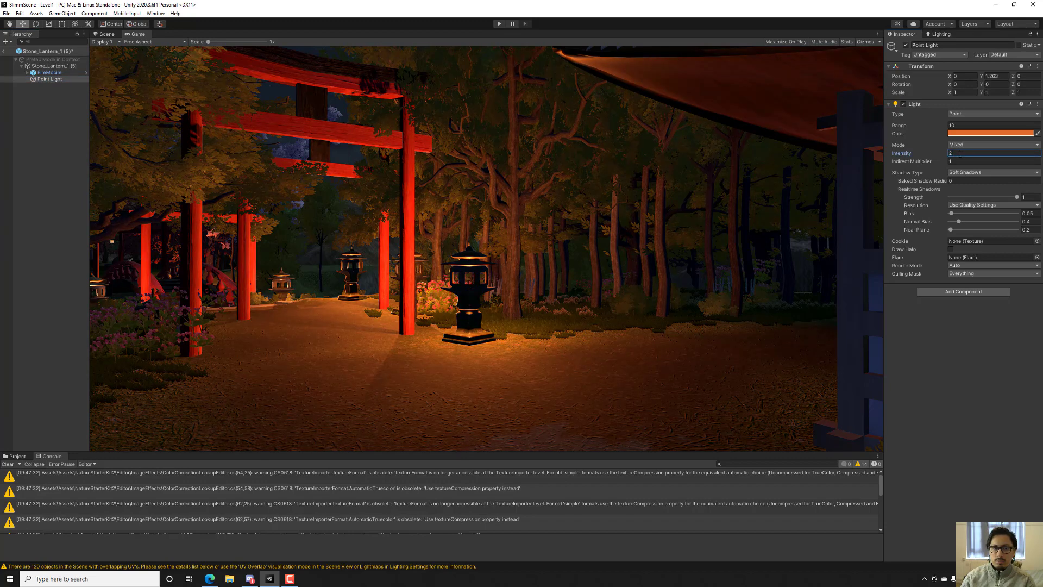
pyautogui.click(960, 126)
pyautogui.write('5')
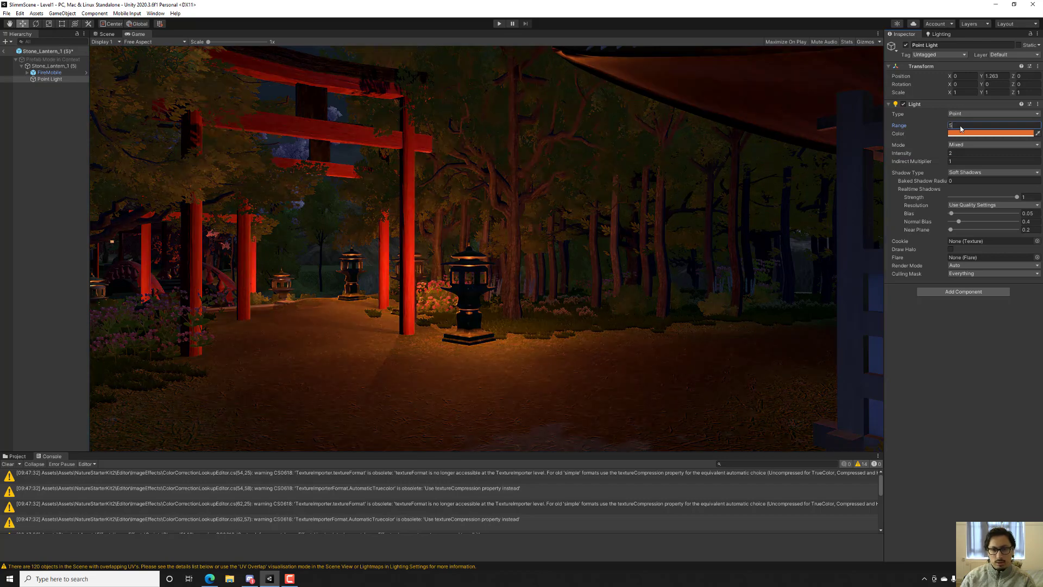
# Try the Point Light with an intensity of 5 and a range of 8
pyautogui.click(958, 154)
pyautogui.write('3')
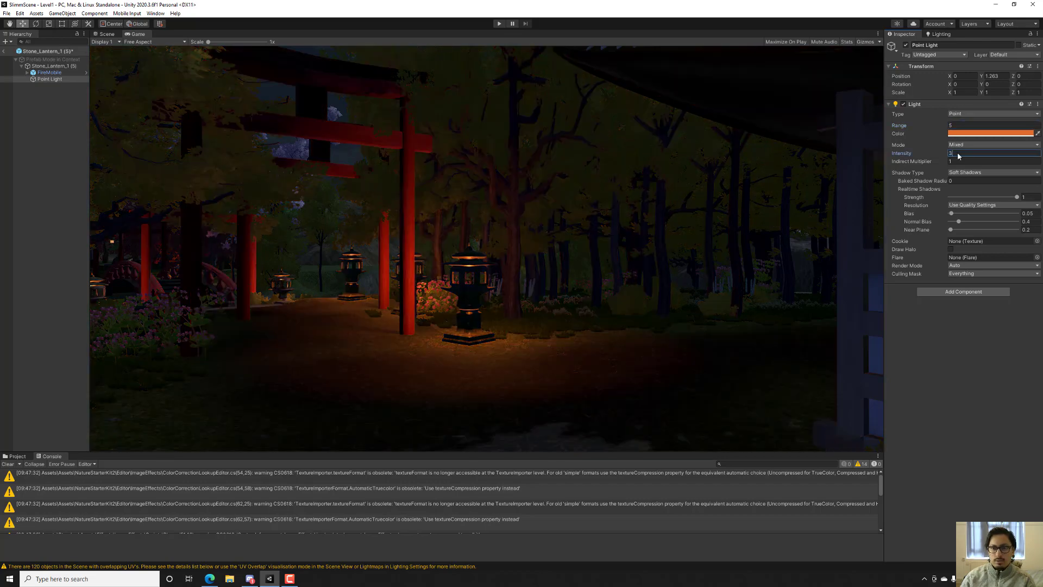
pyautogui.click(942, 157)
pyautogui.write('5')
pyautogui.click(964, 126)
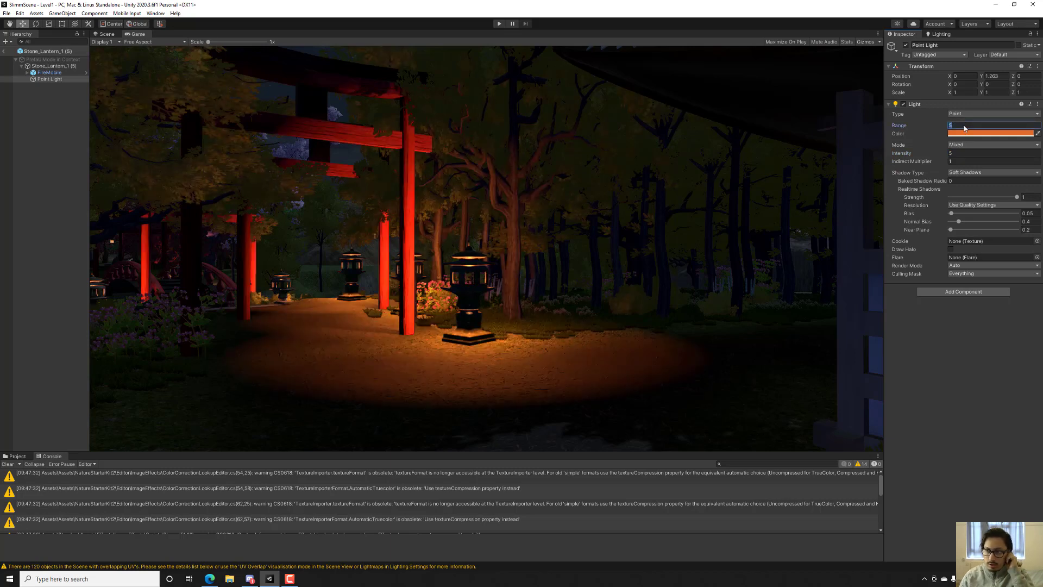
pyautogui.write('8')
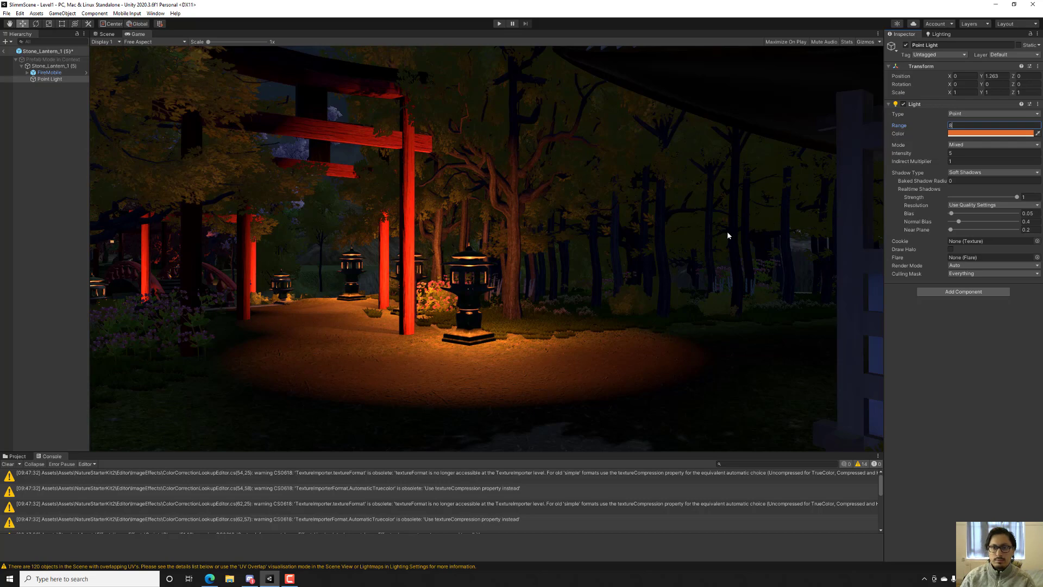
# Try lower Point Light intensities of 4, 3 and 2 at the same range
pyautogui.click(956, 153)
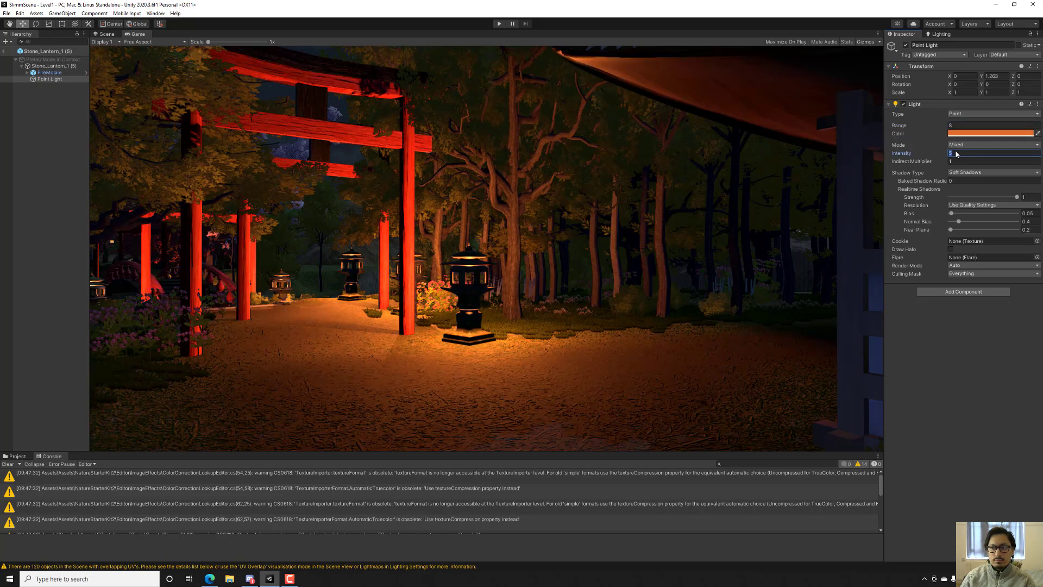
pyautogui.write('4')
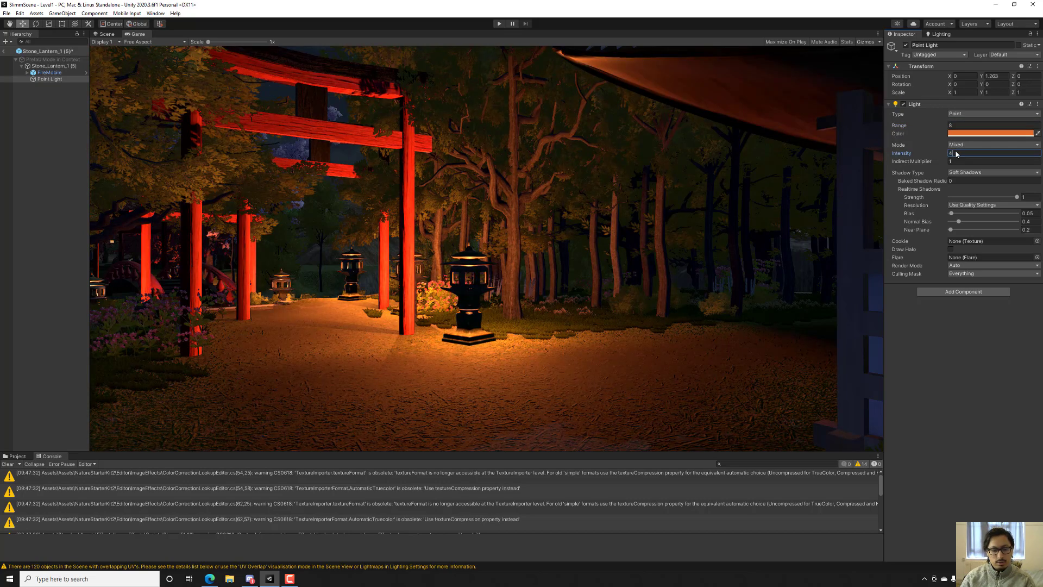
pyautogui.press('Return')
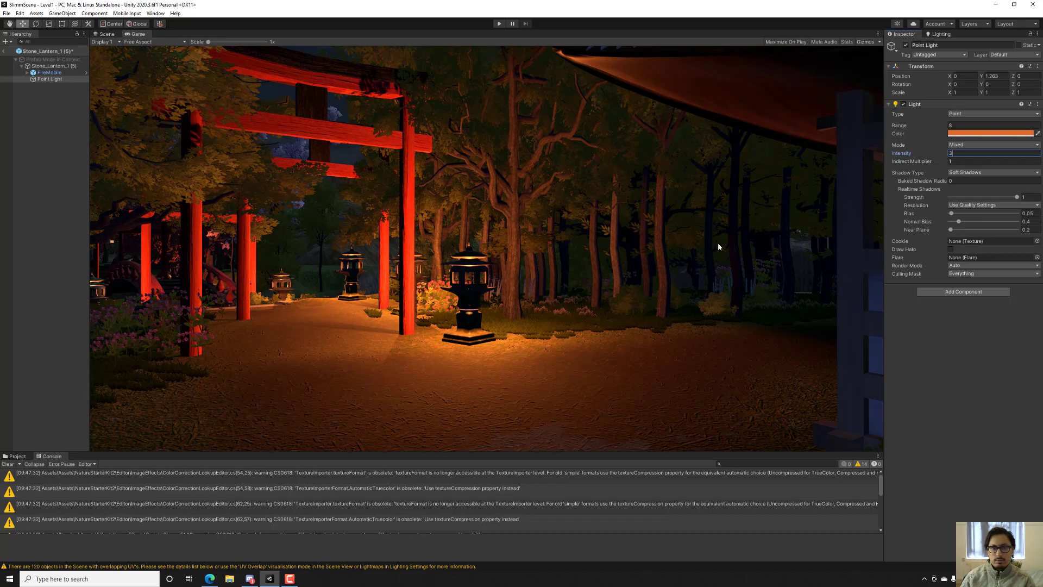
pyautogui.write('3')
pyautogui.press('Return')
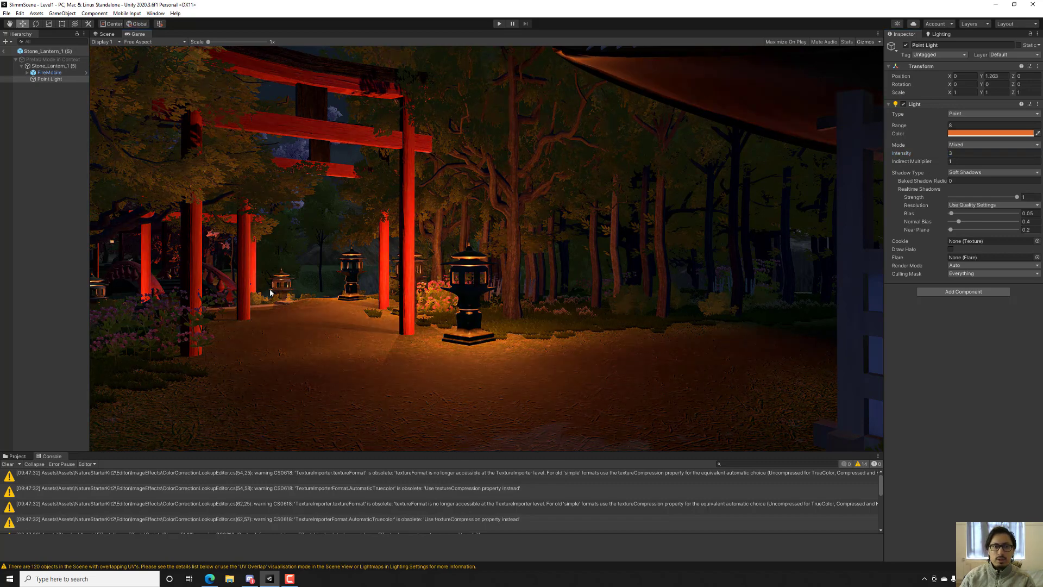
pyautogui.click(958, 154)
pyautogui.write('2')
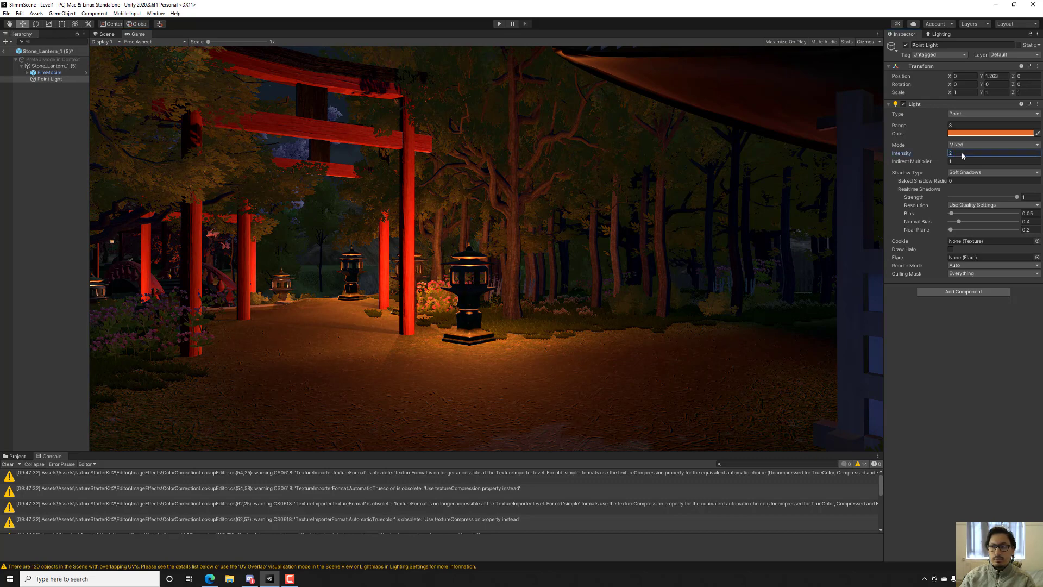
pyautogui.press('Return')
# Set the Point Light's intensity to 4 and its range to 7, and return from the lantern prefab to the scene
pyautogui.click(962, 154)
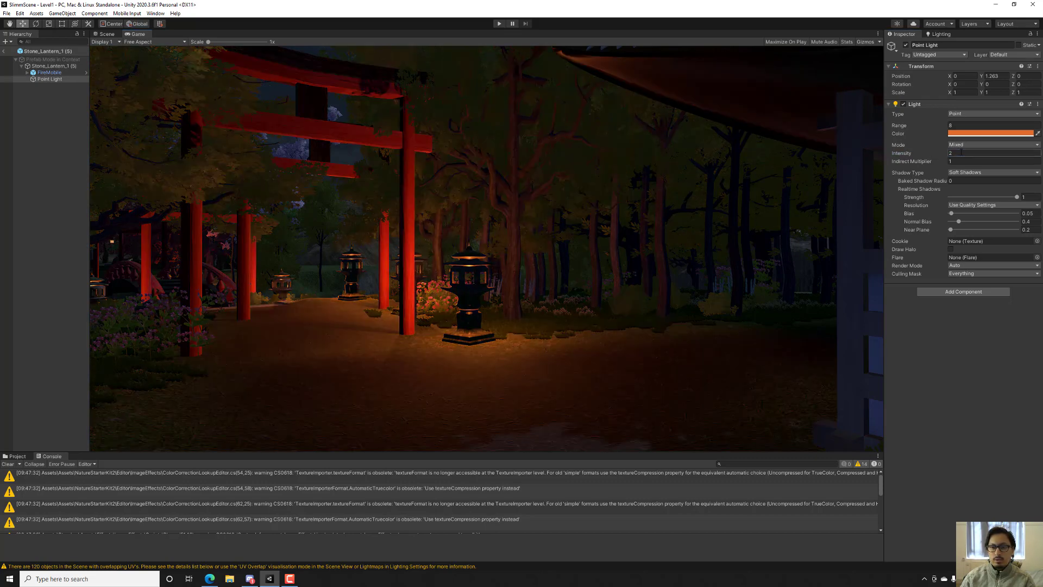
pyautogui.write('4')
pyautogui.click(689, 250)
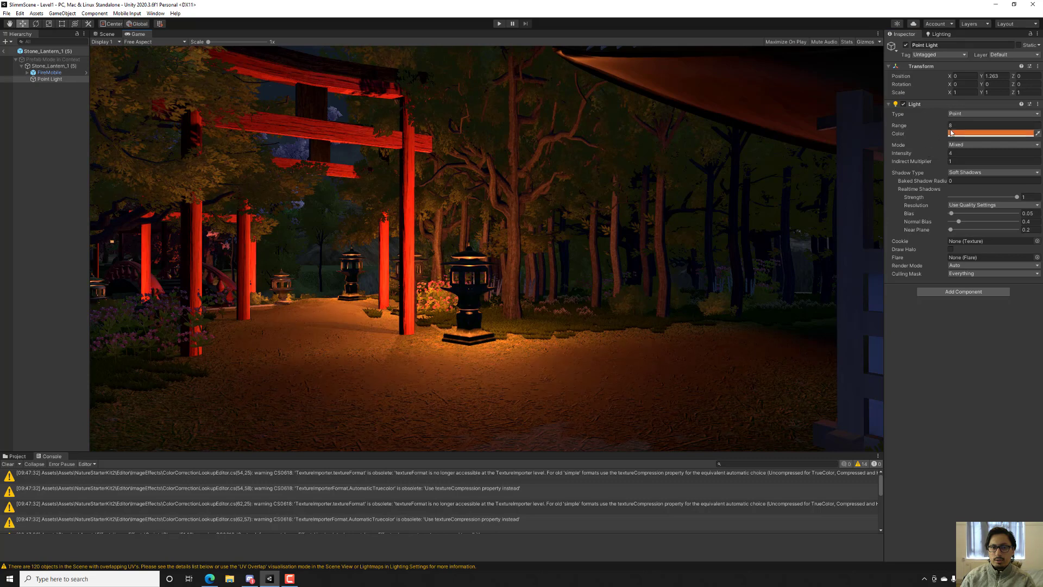
pyautogui.click(953, 125)
pyautogui.write('6')
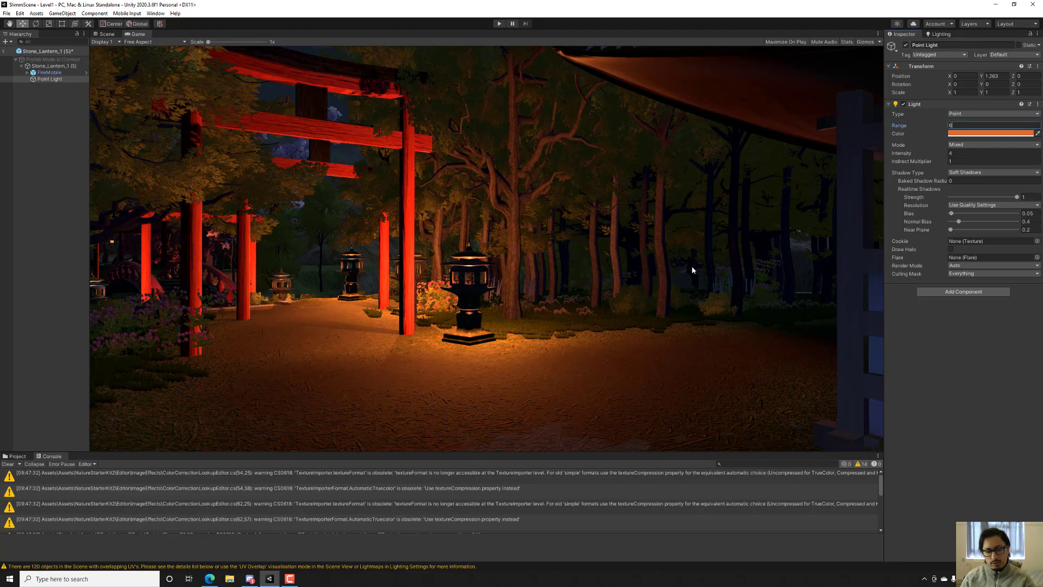
pyautogui.click(692, 269)
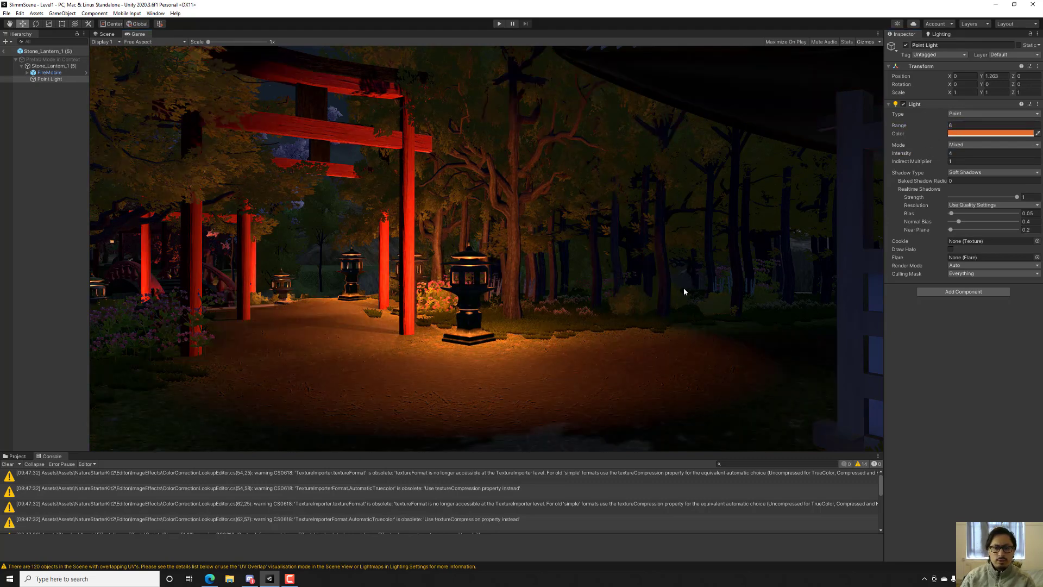
pyautogui.click(951, 125)
pyautogui.write('7')
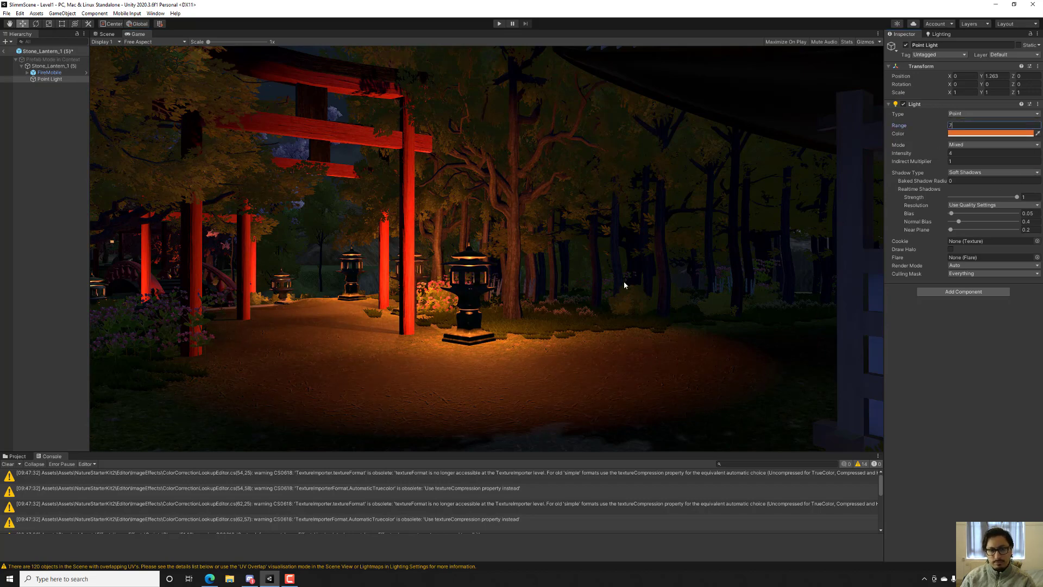
pyautogui.click(654, 275)
pyautogui.click(112, 34)
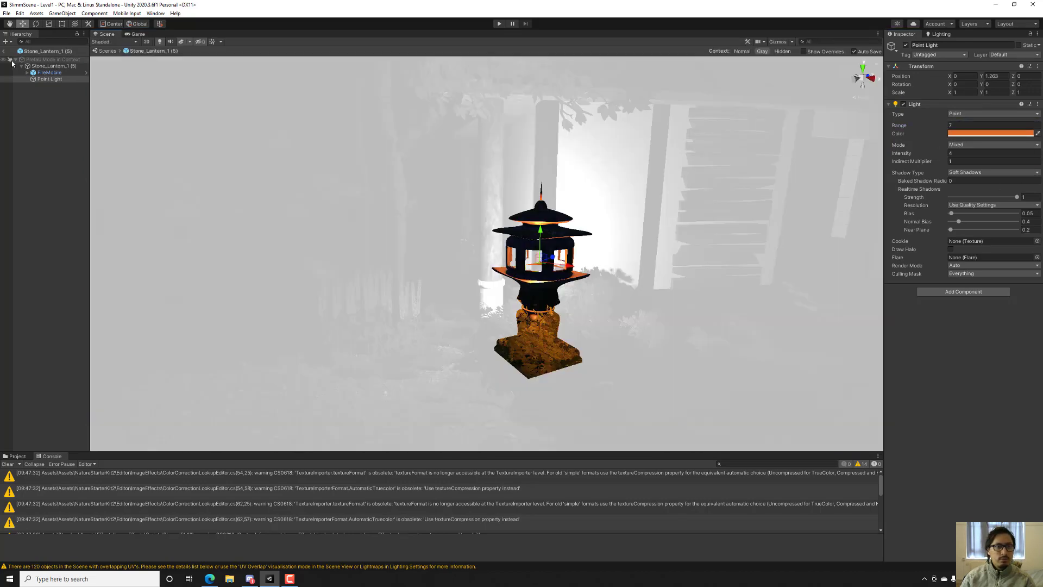
pyautogui.click(3, 51)
# Delete one of the Stone_Lantern_1 objects listed directly under props
pyautogui.press('w')
pyautogui.moveTo(453, 156); pyautogui.dragTo(380, 249, button='right')
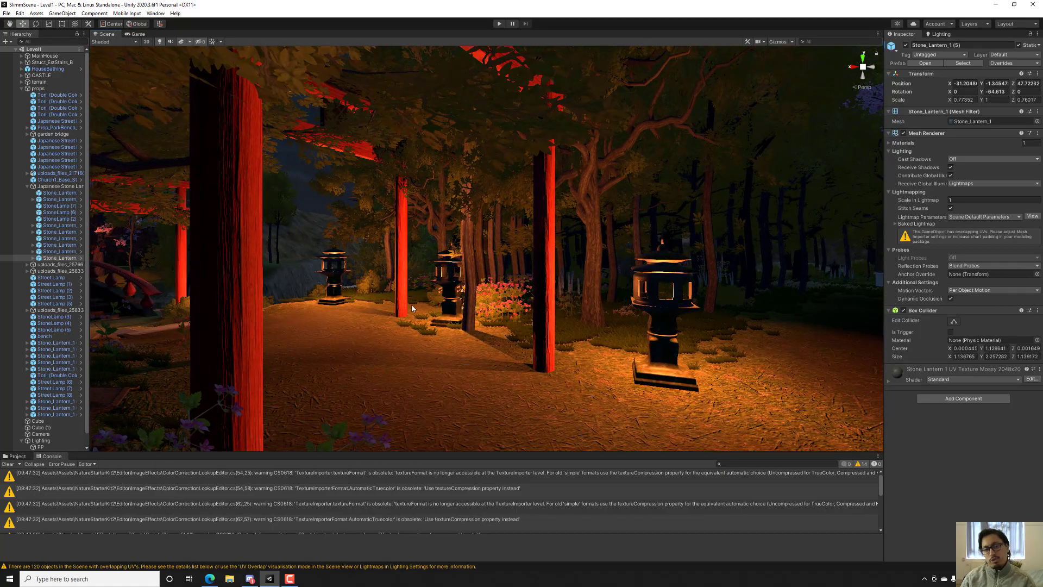
pyautogui.moveTo(338, 279); pyautogui.dragTo(252, 301, button='right')
pyautogui.moveTo(485, 288); pyautogui.dragTo(680, 260, button='right')
pyautogui.press('w')
pyautogui.press('Delete')
pyautogui.press('w')
pyautogui.press('w')
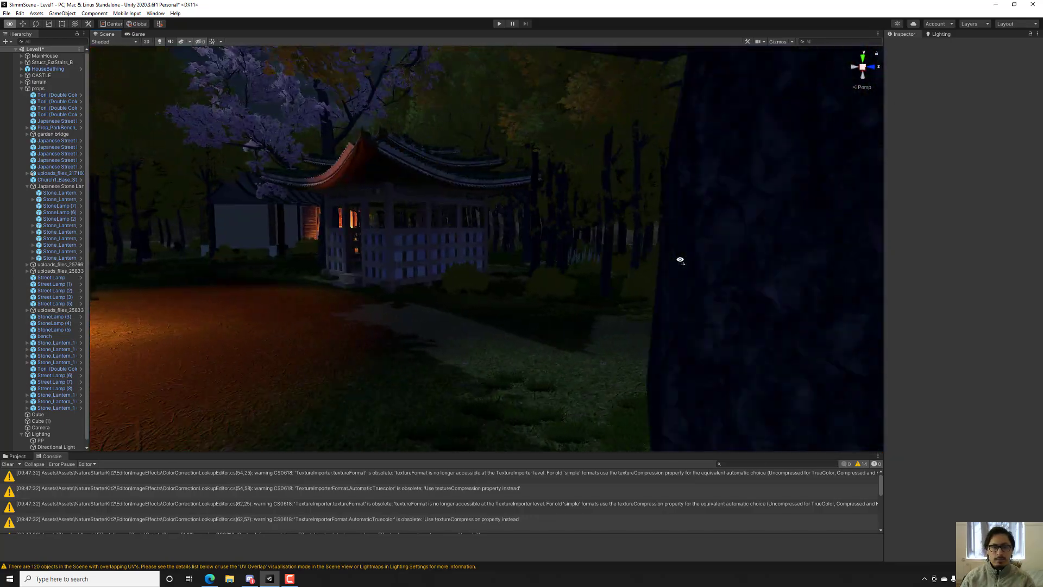